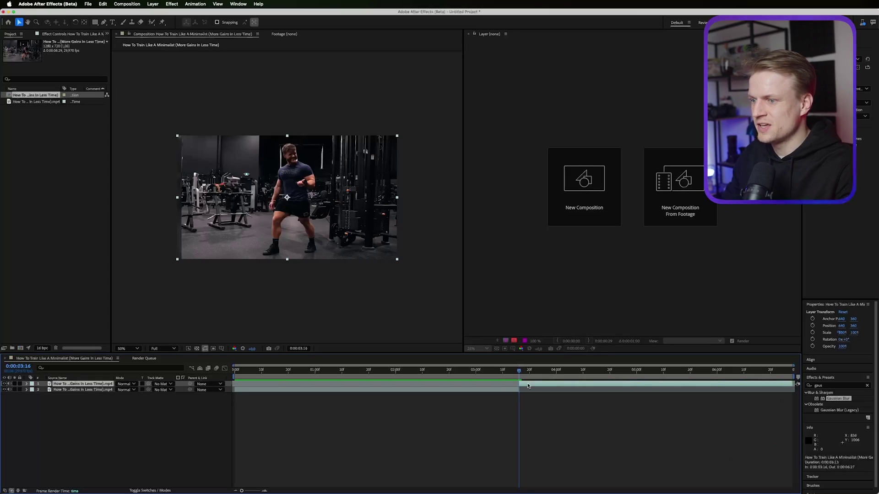
Freeze the upper clip's frame at 0:00:03:16 with Freeze Frame and play back the transition into it.
right_click(528, 385)
mouse_move(550, 321)
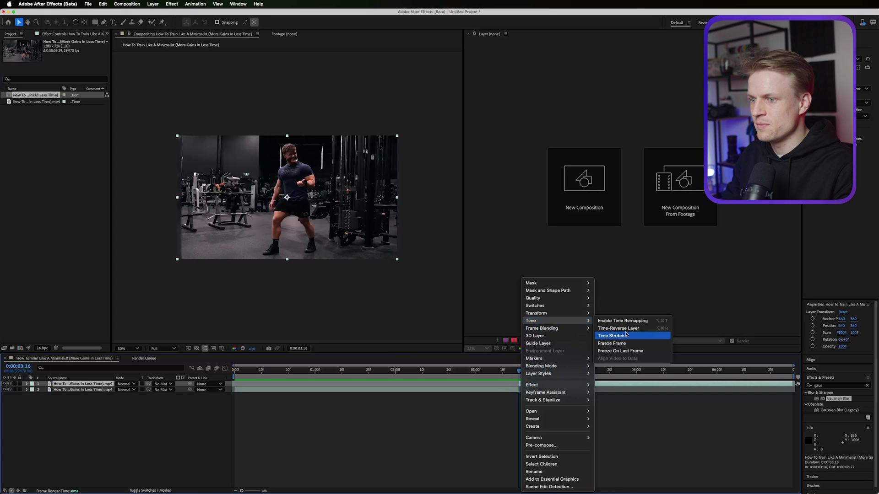
left_click(612, 343)
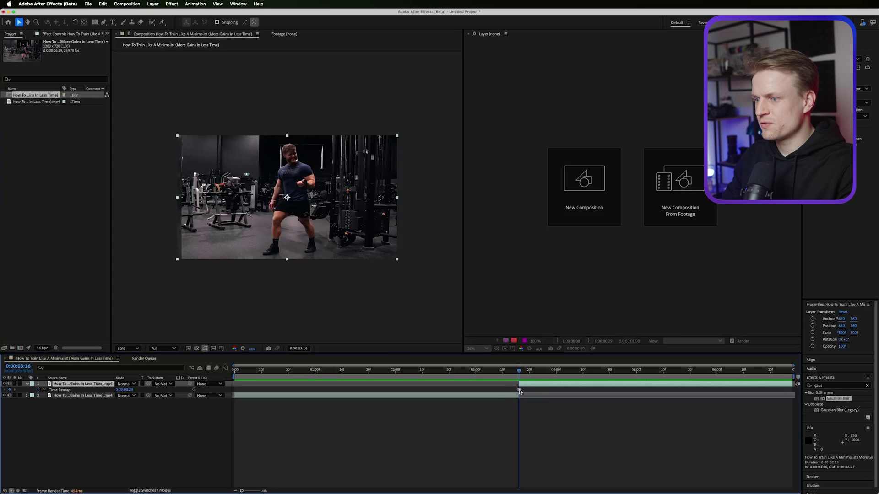
left_click_drag(521, 372, 458, 373)
key("space")
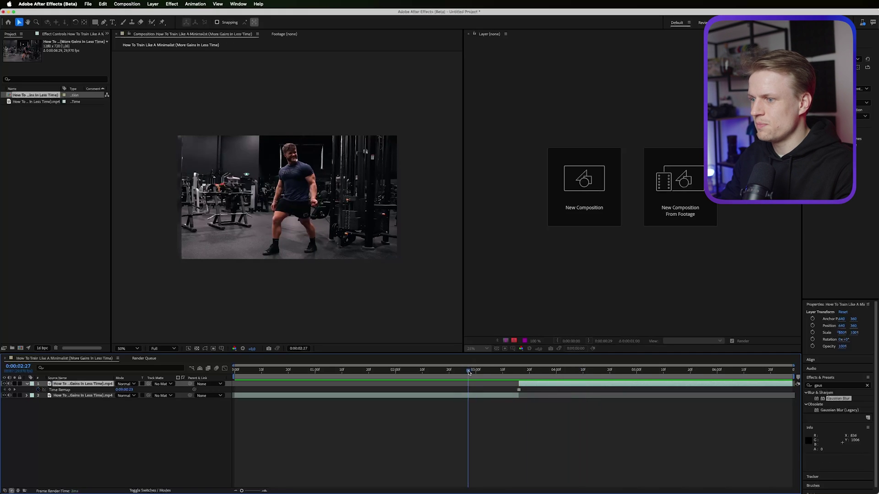
key("space")
Add a new null object above both video layers in the composition.
left_click(258, 88)
left_click(153, 4)
mouse_move(158, 14)
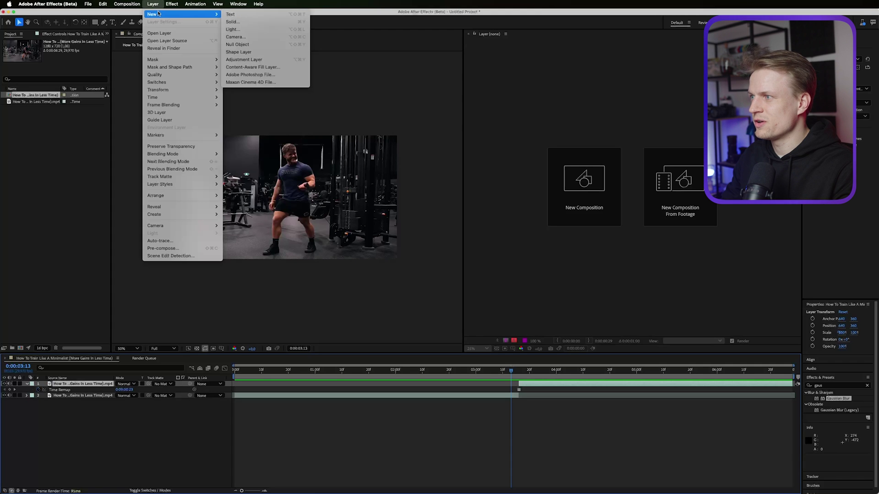
left_click(237, 44)
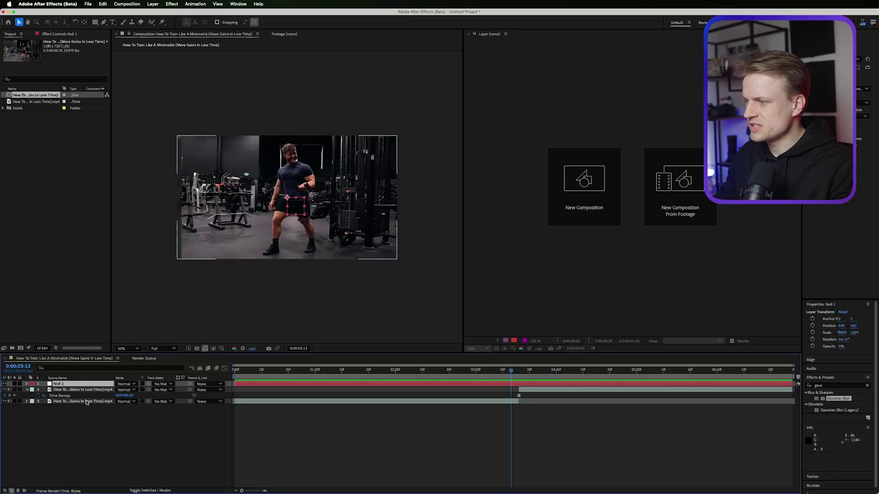
Parent both video layers to Null 1.
left_click(86, 402)
left_click(88, 390, "shift")
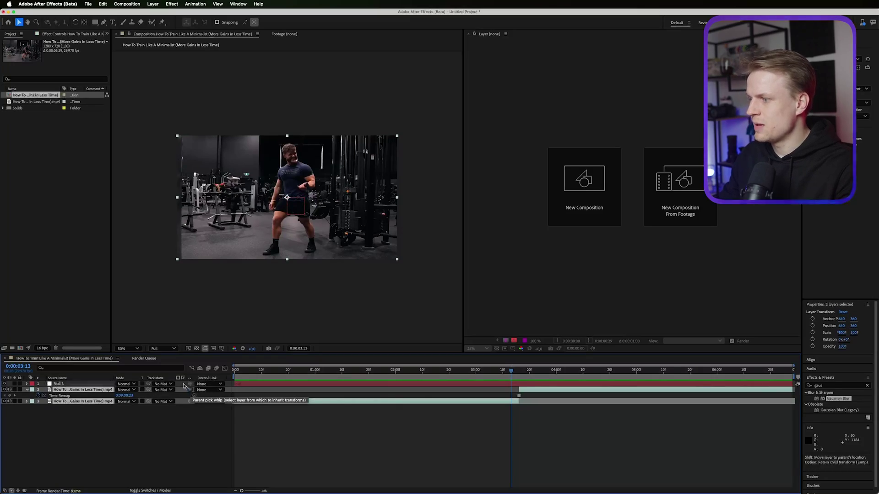
left_click_drag(90, 390, 71, 384)
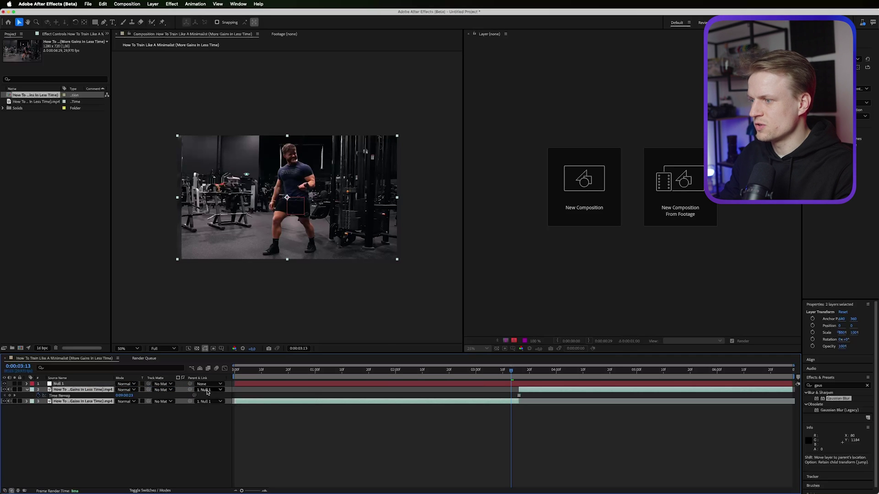
left_click(207, 391)
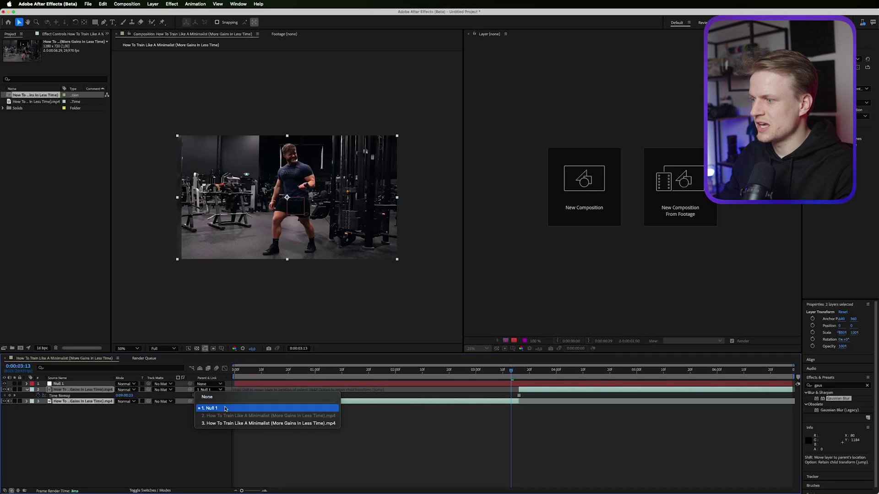
left_click(246, 409)
Keyframe the null's Scale at 100% at 0:00:03:03 and at about 168% at 0:00:03:24.
left_click(98, 385)
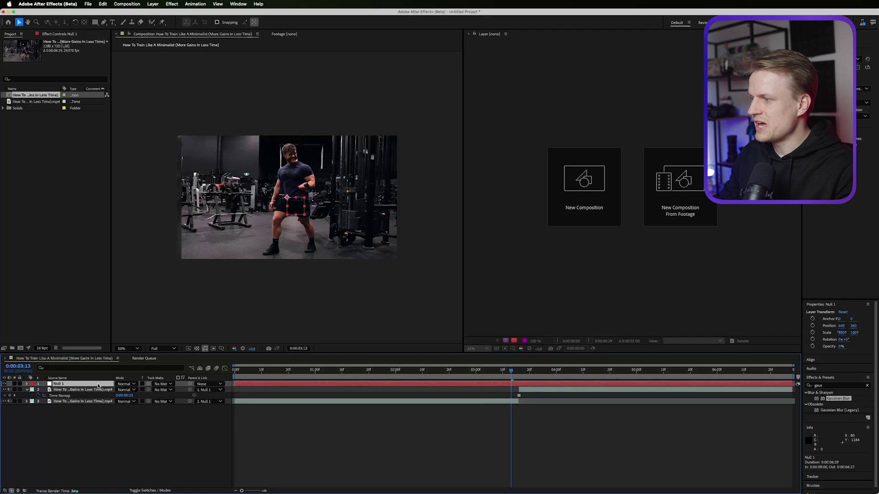
key("s")
left_click_drag(135, 390, 164, 396)
key("super+z")
left_click_drag(511, 373, 497, 373)
left_click(483, 373)
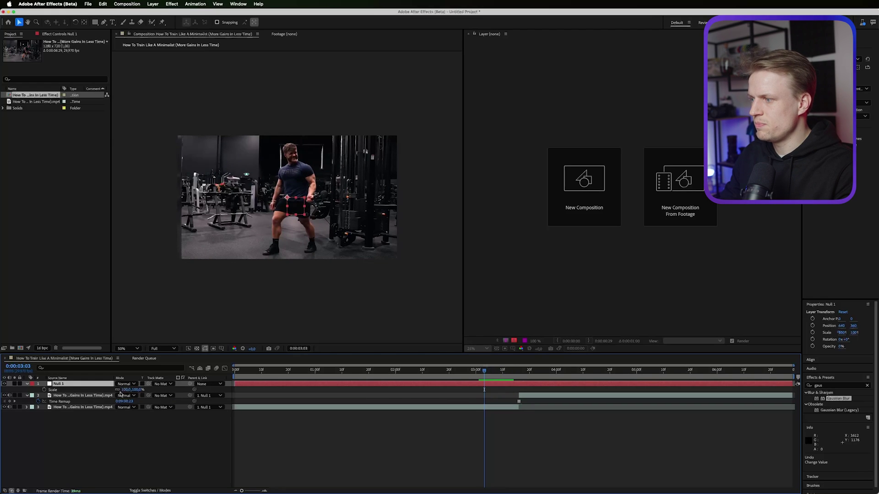
left_click(44, 390)
mouse_move(511, 372)
left_mouse_down()
mouse_move(504, 373)
mouse_move(524, 377)
left_mouse_up()
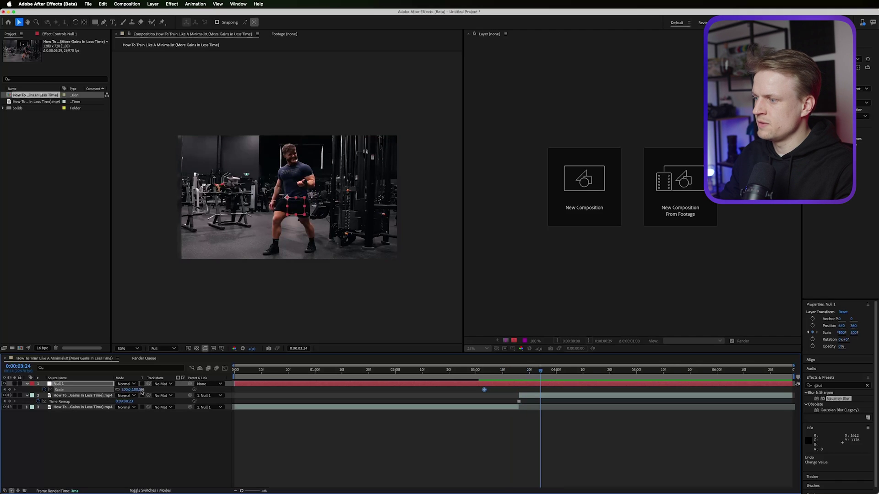
left_click_drag(139, 393, 170, 392)
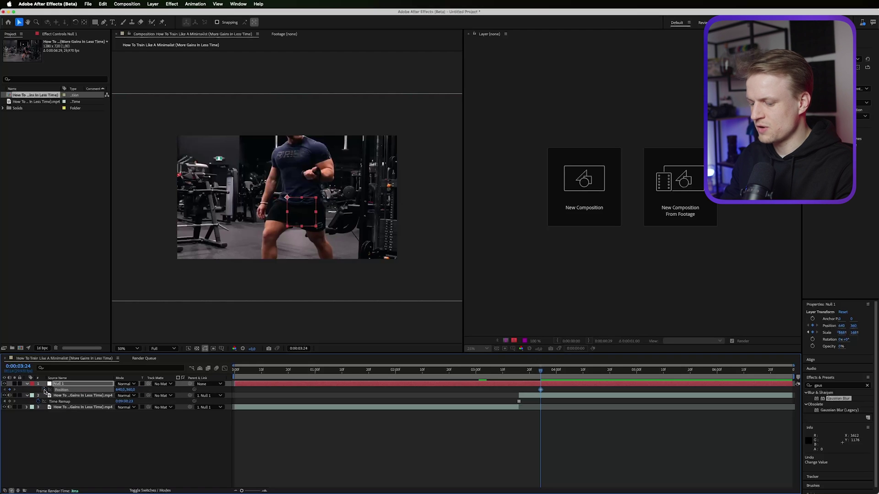
Keyframe the null's Position at 0:00:03:03 and move it to about 570, 594 at 0:00:03:24 to frame the man's upper body.
key("u")
key("u")
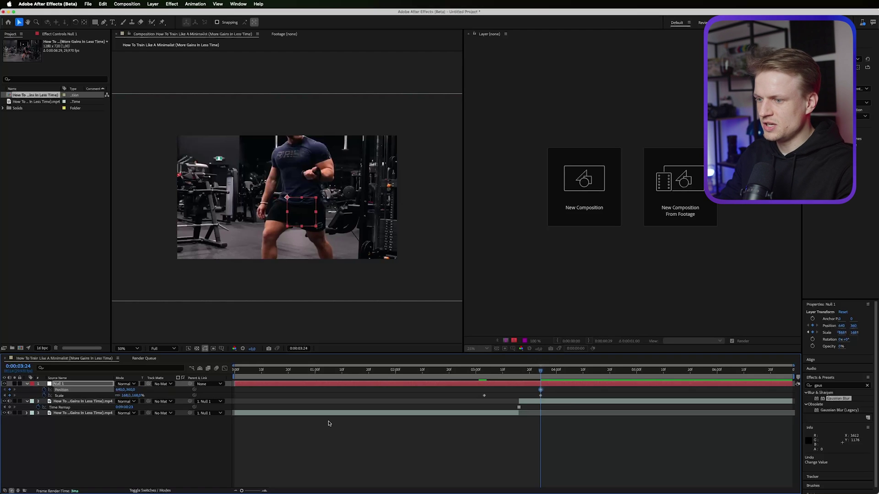
left_click_drag(540, 390, 484, 390)
left_click_drag(315, 206, 288, 255)
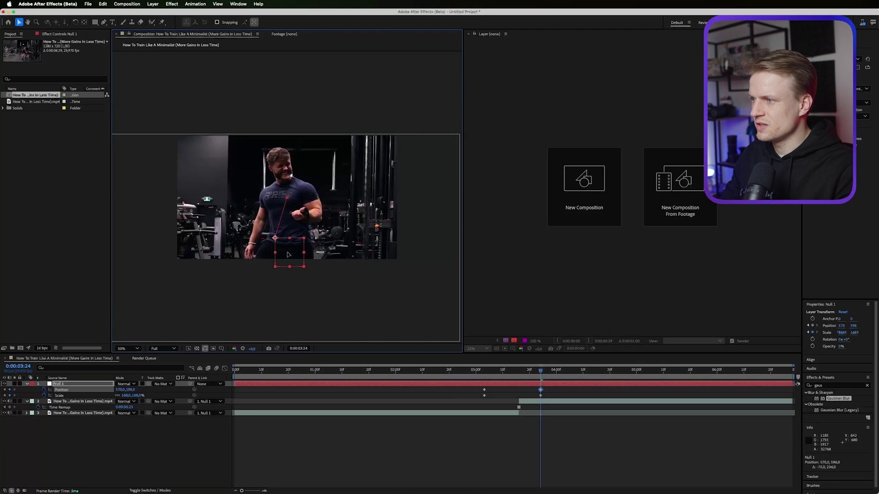
left_click(563, 392)
left_click_drag(534, 370, 468, 369)
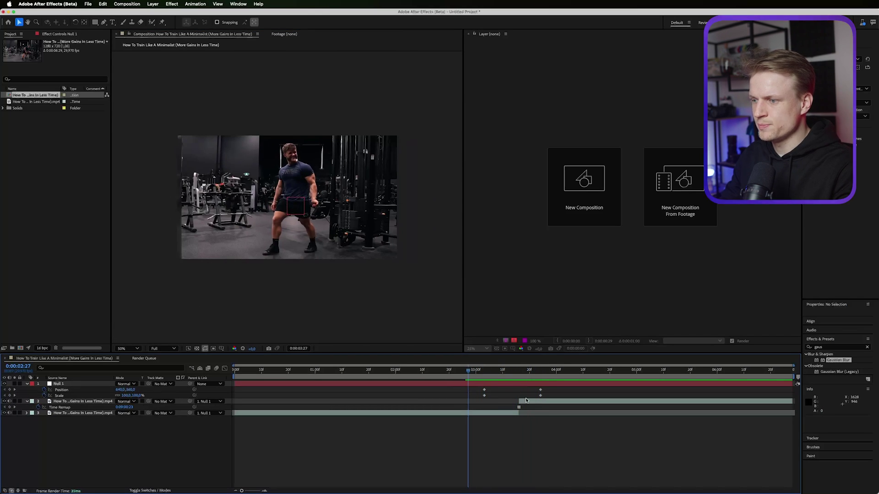
Apply Easy Ease to all of the null's Position and Scale keyframes.
left_click_drag(557, 391, 473, 402)
right_click(484, 395)
mouse_move(526, 487)
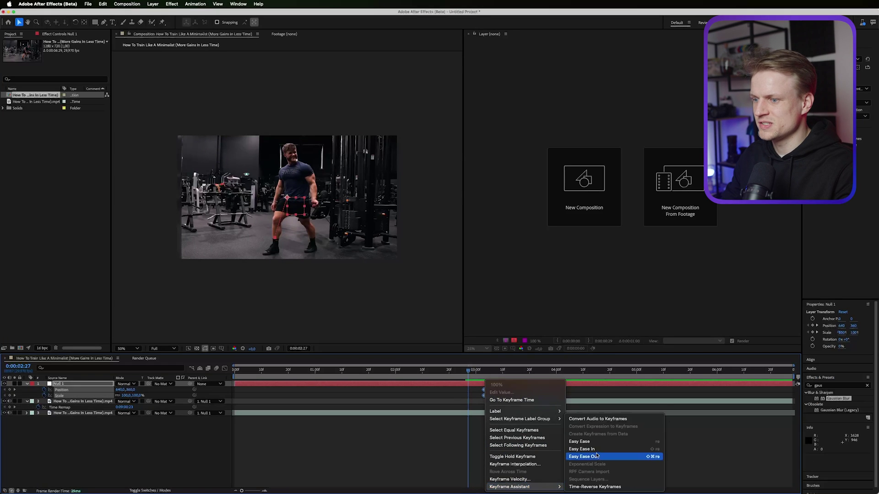
left_click(579, 441)
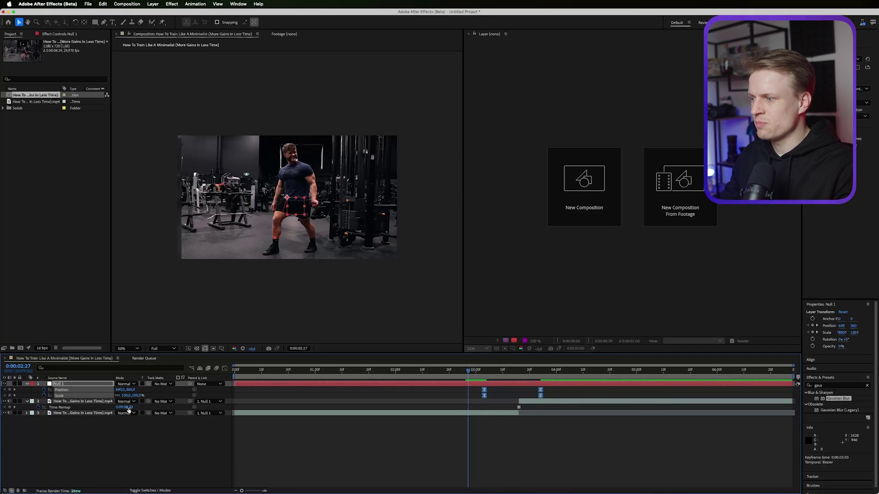
Enable motion blur on both video layers and play back the zoom.
left_click(162, 488)
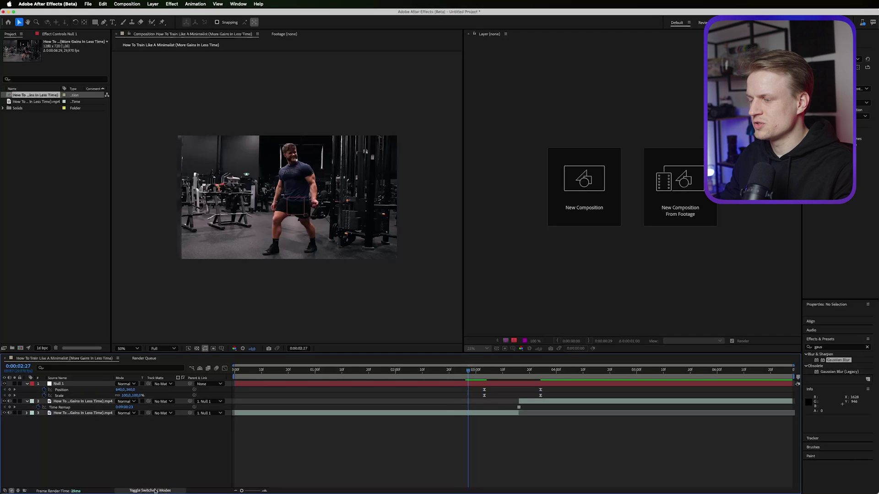
left_click(154, 491)
left_click(145, 402)
left_click(147, 414)
left_click(143, 449)
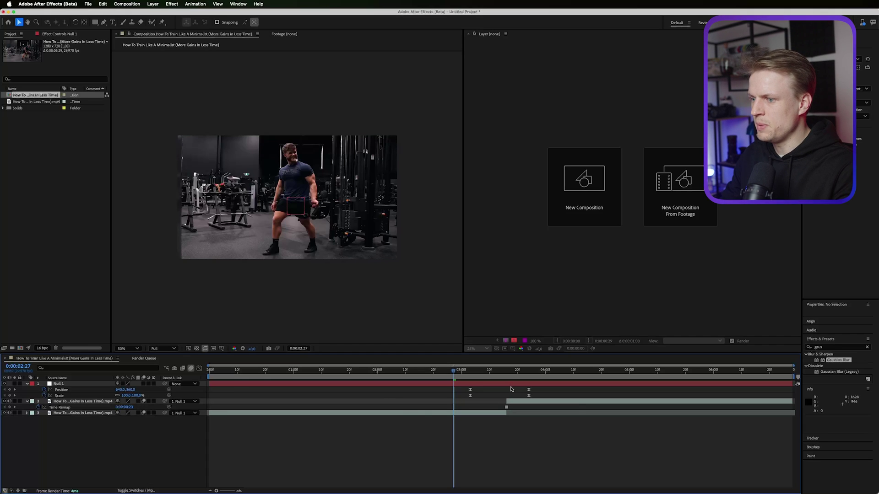
key("space")
key("space")
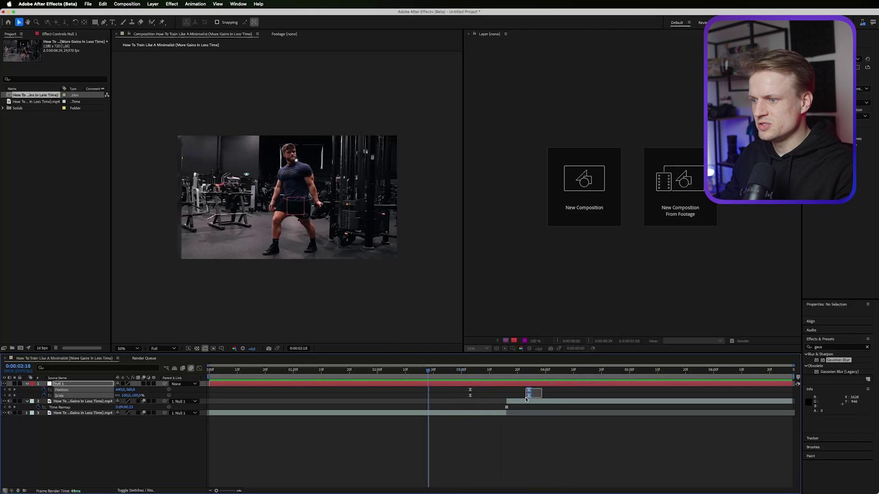
Shift the null's ending Position and Scale keyframes earlier to about 0:00:03:19 and preview the faster zoom.
left_click_drag(543, 396, 514, 395)
left_click_drag(485, 372, 462, 373)
key("space")
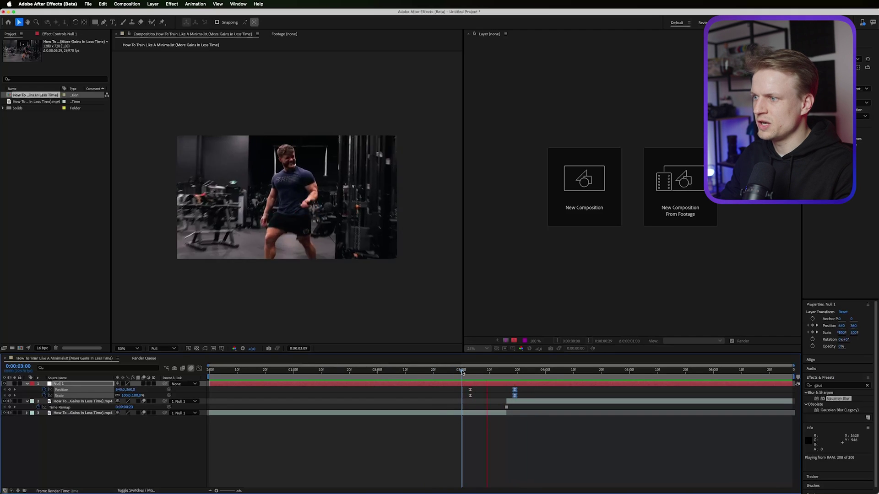
Lengthen the ease into the null's ending keyframes in the speed graph so the zoom starts fast and slows gradually.
left_click_drag(530, 388, 506, 399)
left_click(200, 369)
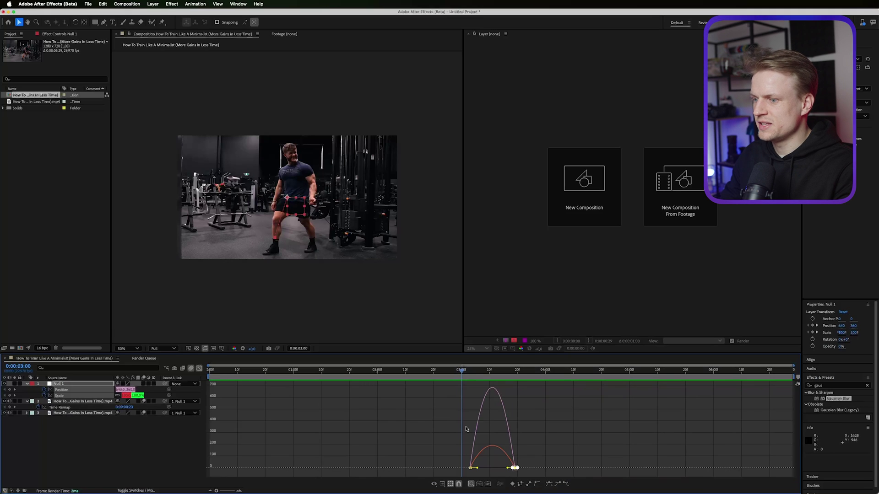
left_click_drag(507, 469, 497, 470)
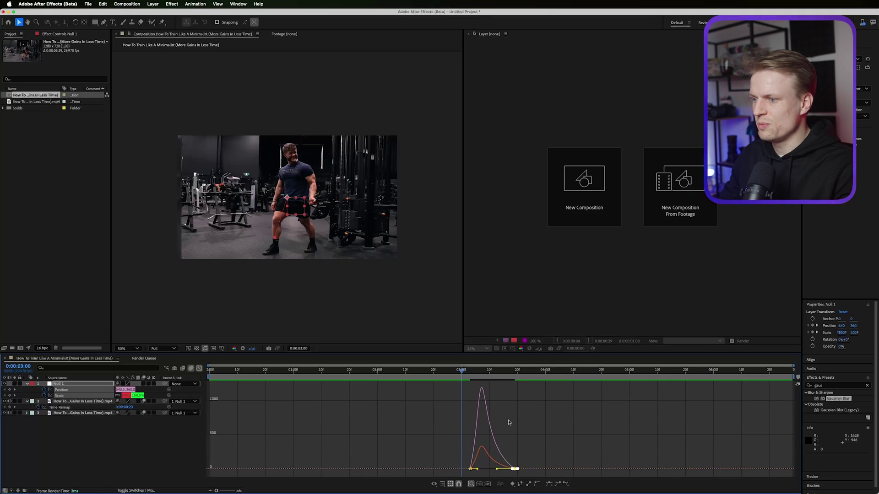
key("space")
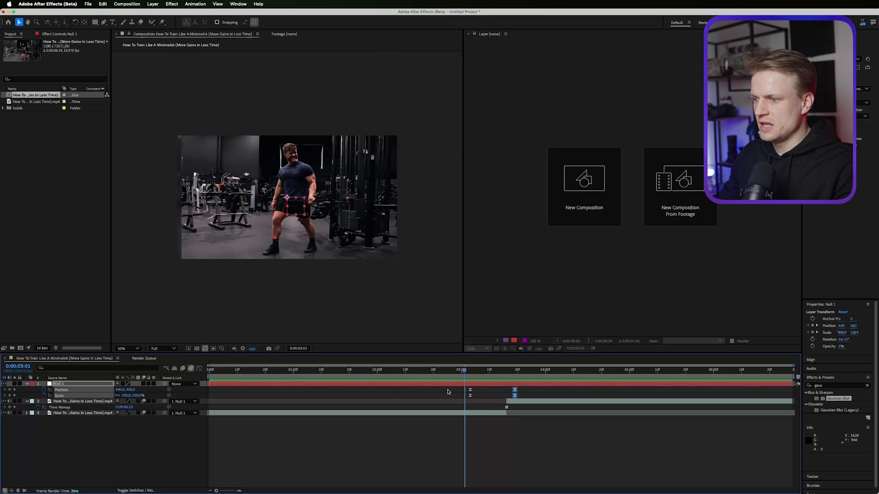
Spread the null's zoom by moving its starting keyframes to about 0:00:02:25 and its ending keyframes to 0:00:04:21, then preview it.
mouse_move(457, 386)
left_mouse_down()
mouse_move(479, 406)
mouse_move(447, 396)
left_mouse_up()
left_click(441, 369)
left_click_drag(524, 387, 606, 398)
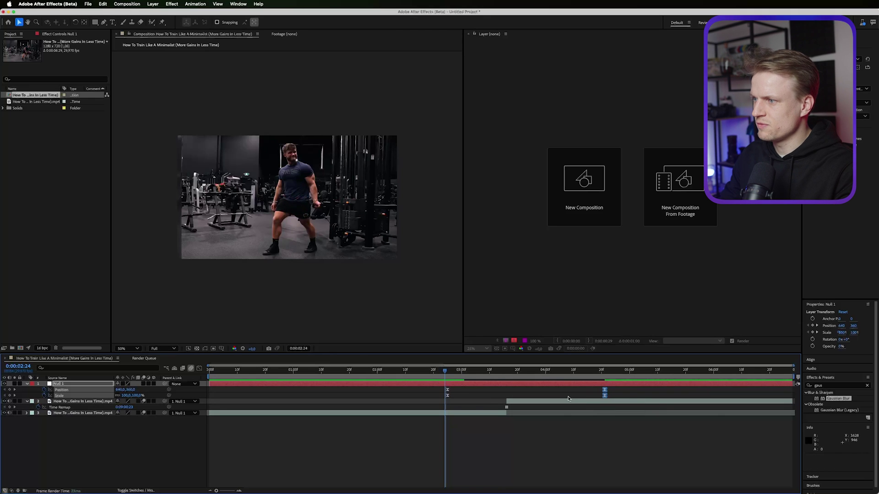
key("space")
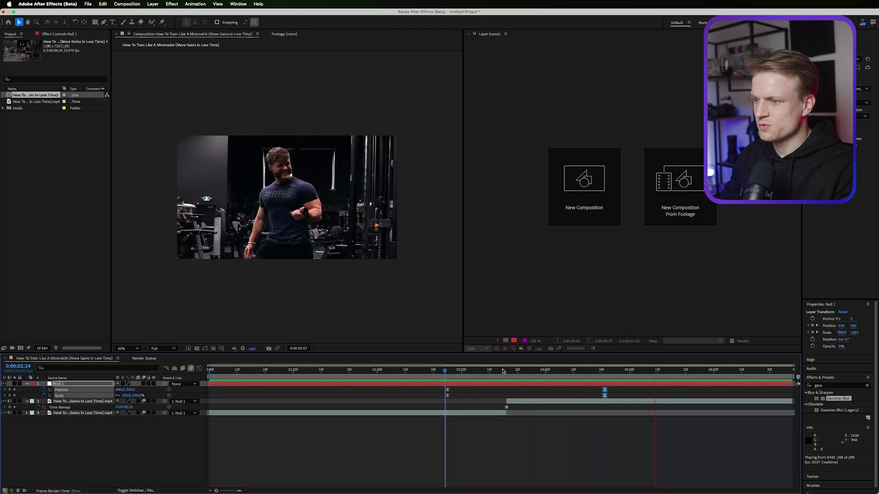
left_click(422, 370)
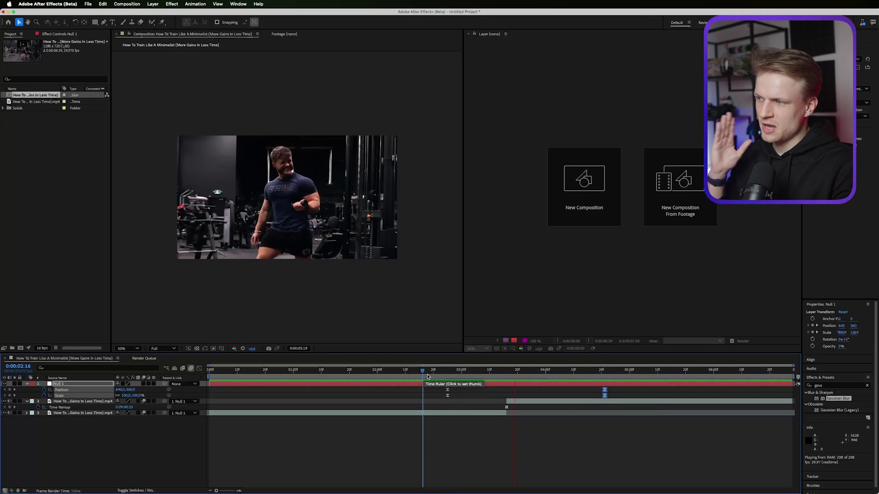
left_click(475, 374)
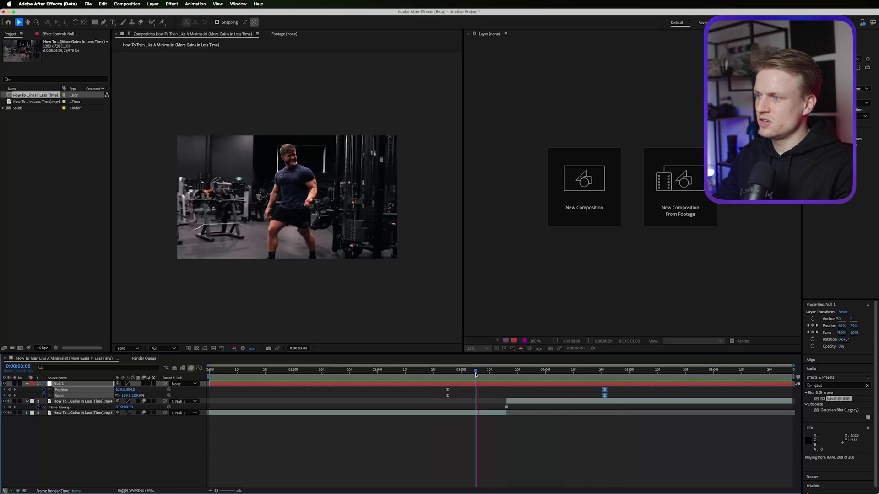
left_click(523, 379)
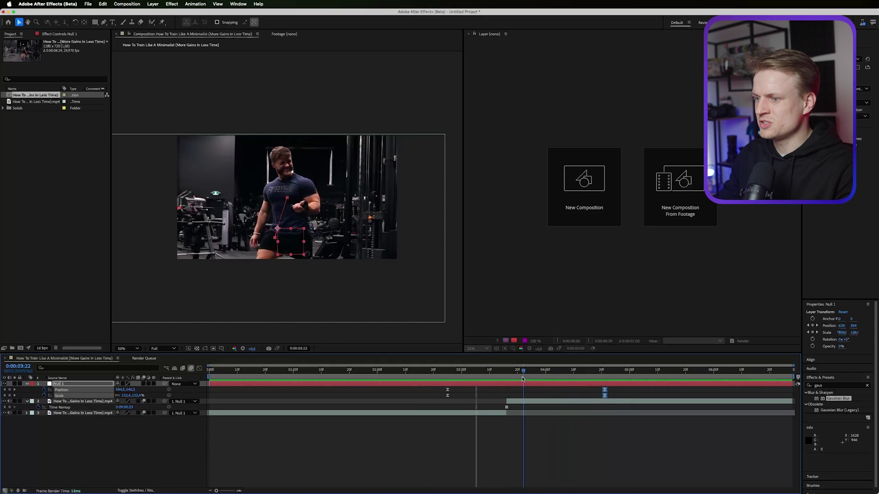
Activate the Pen tool with a pure red shape fill and show the man at 200% around 0:00:02:15.
left_click_drag(523, 379, 605, 388)
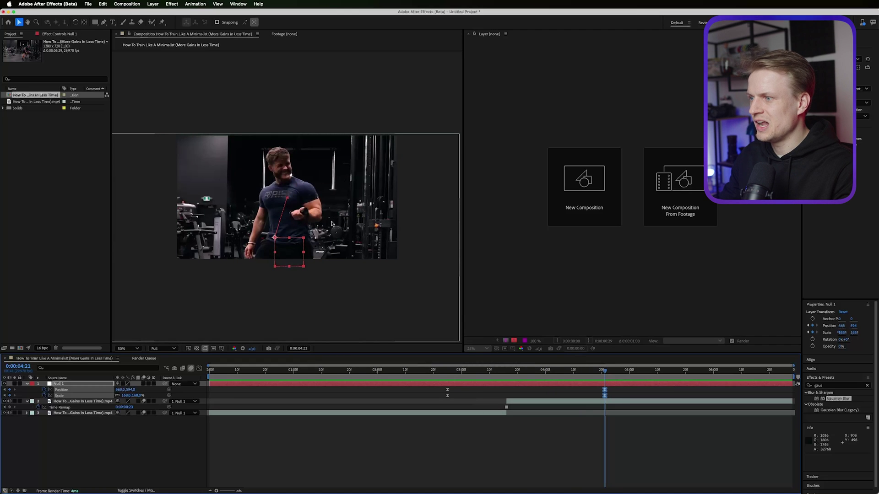
key("period")
key("period")
key("period")
key("period")
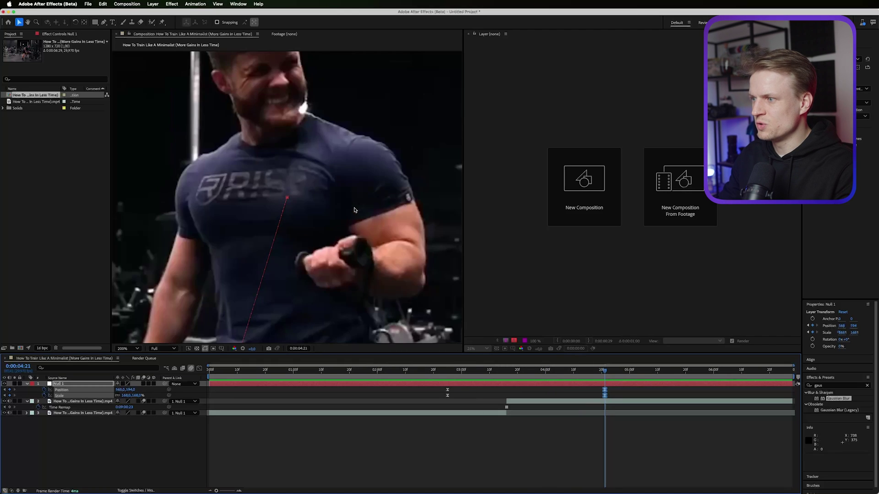
left_click_drag(358, 214, 291, 226)
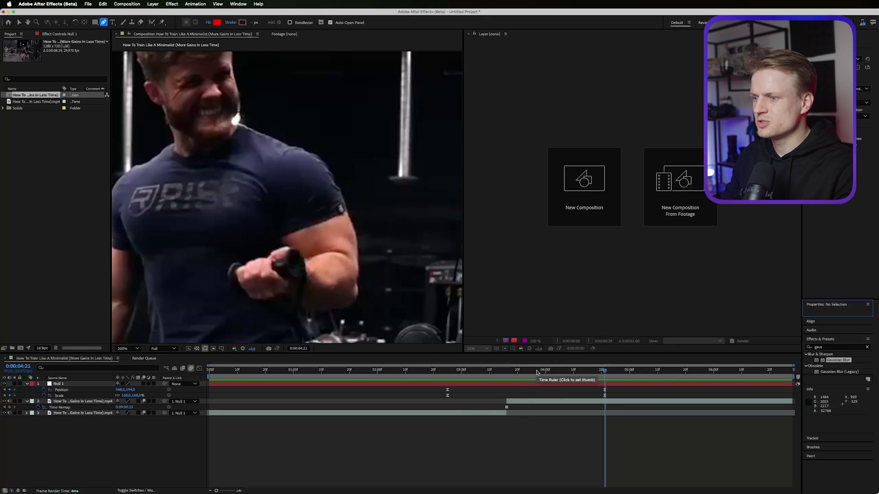
left_click_drag(538, 372, 421, 367)
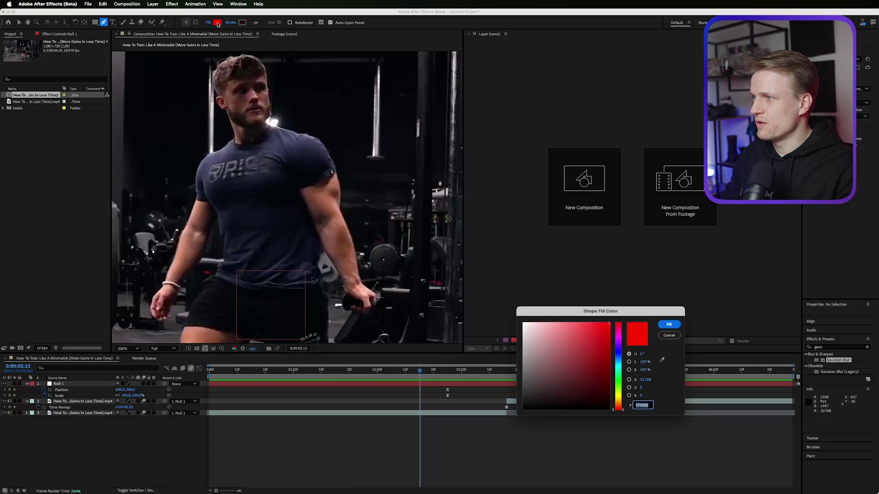
left_click(217, 22)
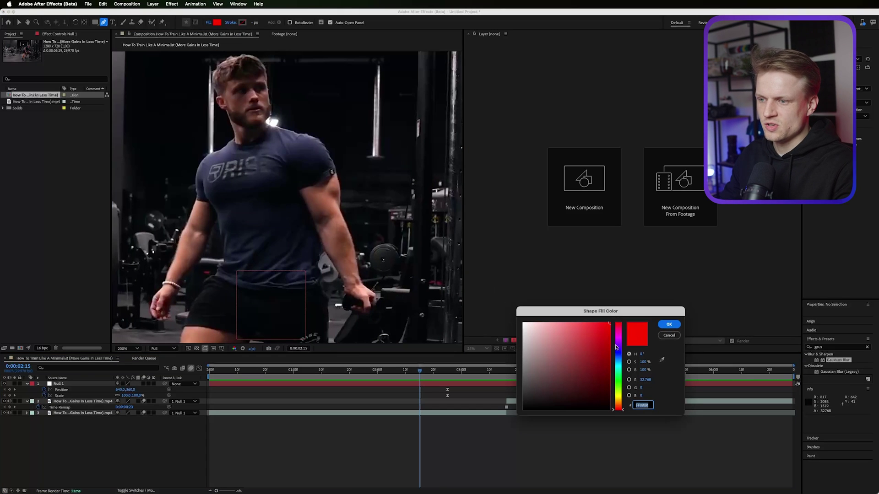
left_click(673, 329)
key("space")
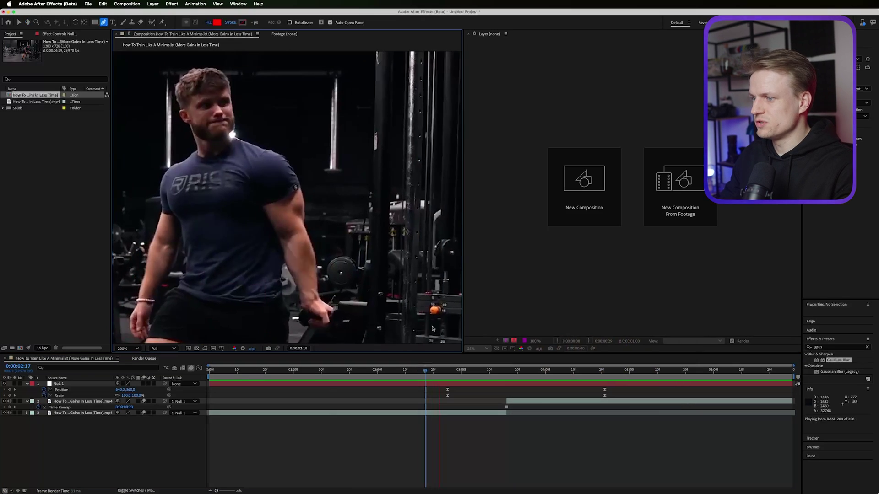
Draw a closed red shape over the man's arm from sleeve edge to wrist at 0:00:02:18.
mouse_move(419, 375)
left_mouse_down()
mouse_move(380, 373)
mouse_move(428, 374)
left_mouse_up()
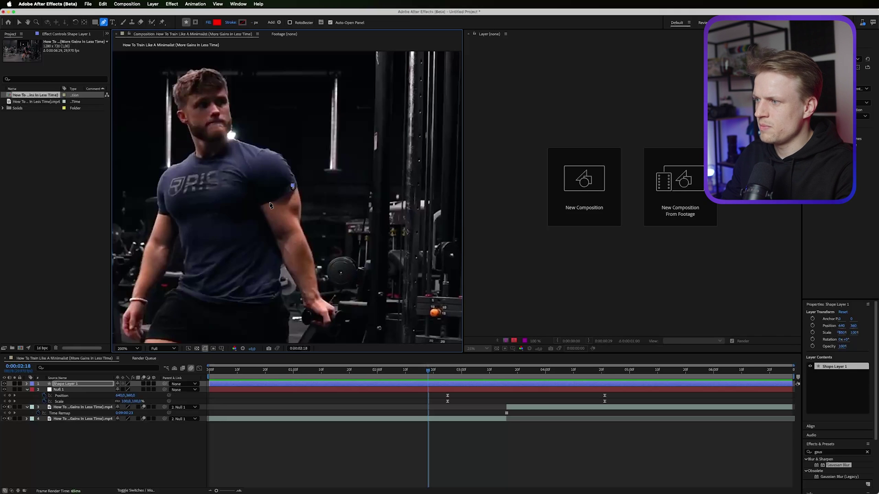
left_click_drag(269, 204, 262, 207)
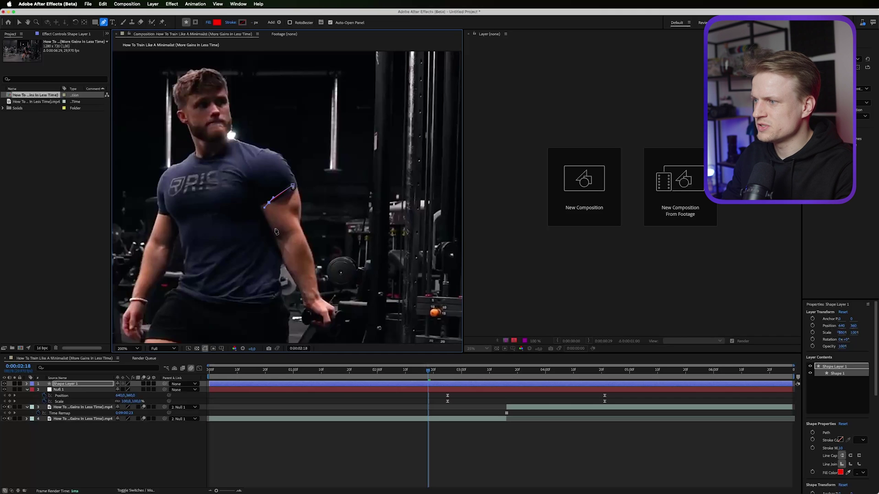
left_click_drag(277, 230, 280, 238)
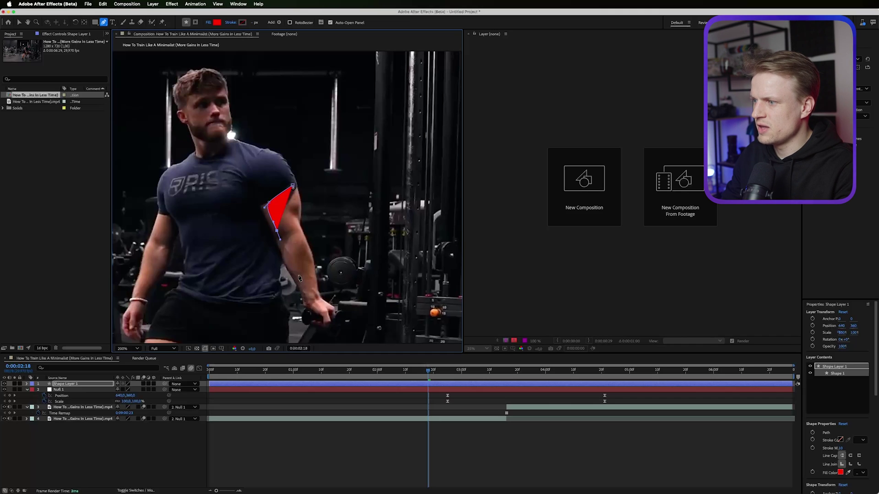
left_click(301, 285)
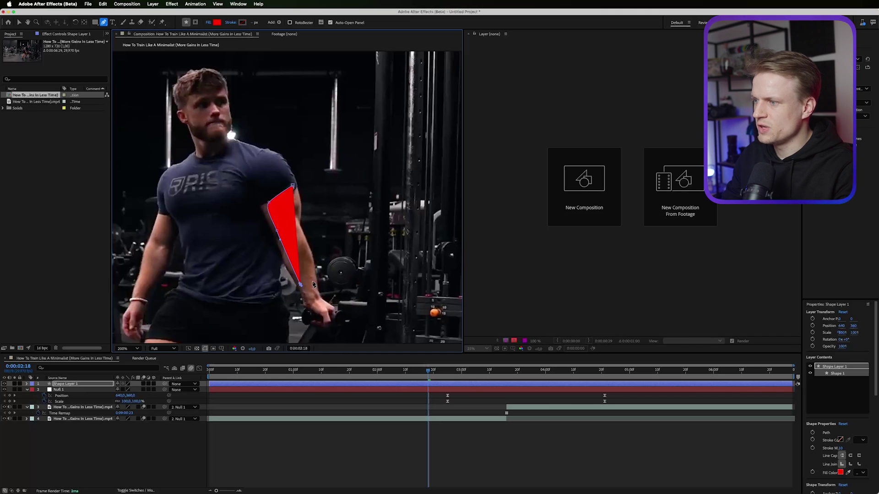
left_click(314, 282)
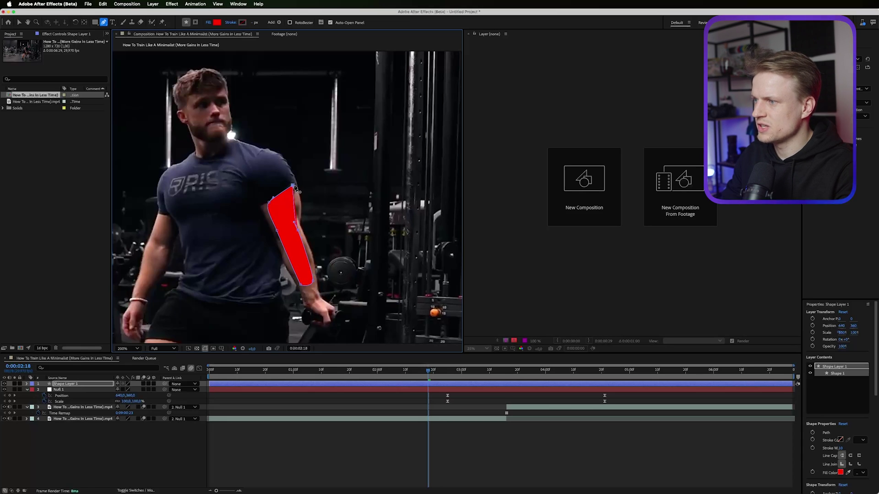
left_click_drag(295, 188, 289, 173)
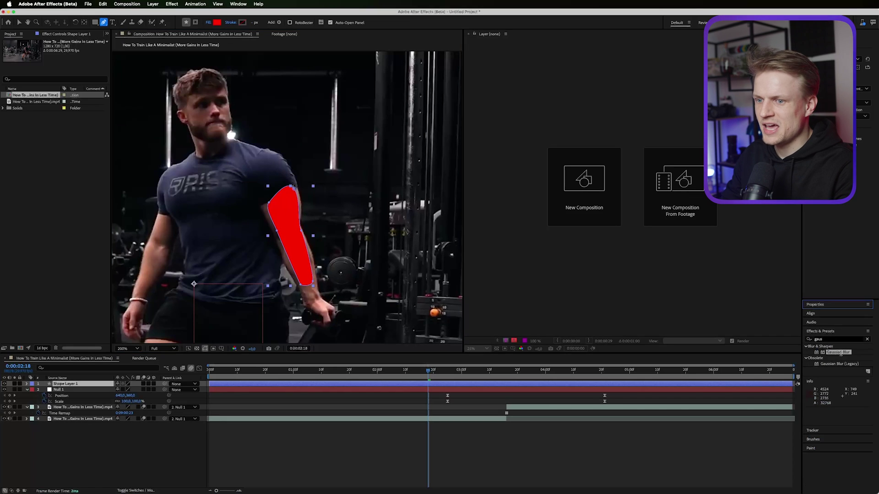
Apply Gaussian Blur to the red arm shape with Blurriness 50 and Repeat Edge Pixels off.
left_click_drag(840, 354, 87, 384)
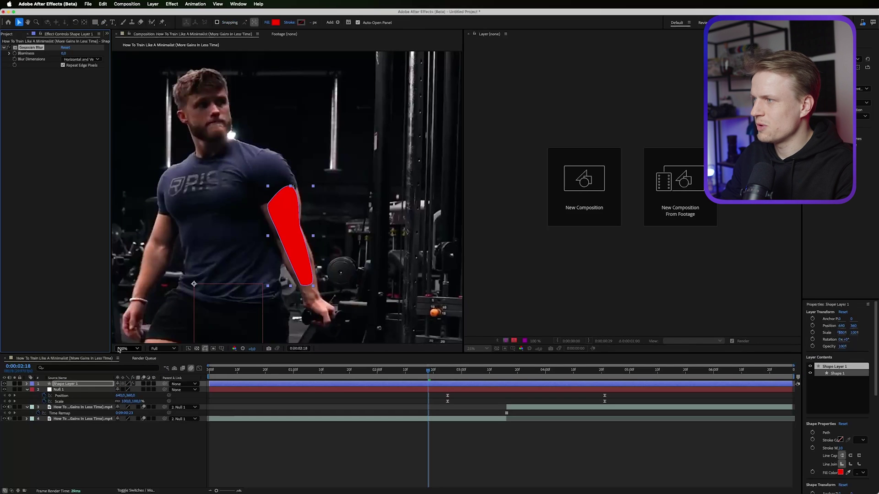
left_click(63, 53)
type("50")
key("Return")
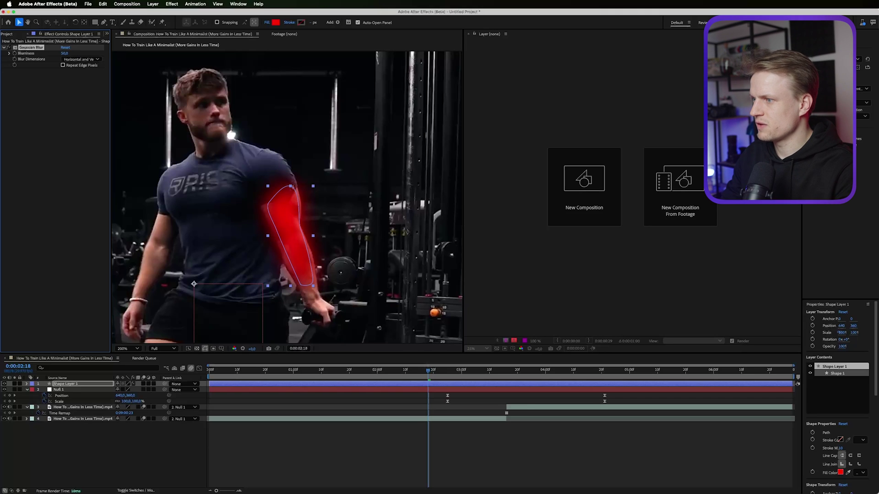
Try the Add blending mode on the red shape layer, settle on Screen, and undo the accidental move of the shape.
left_click(127, 491)
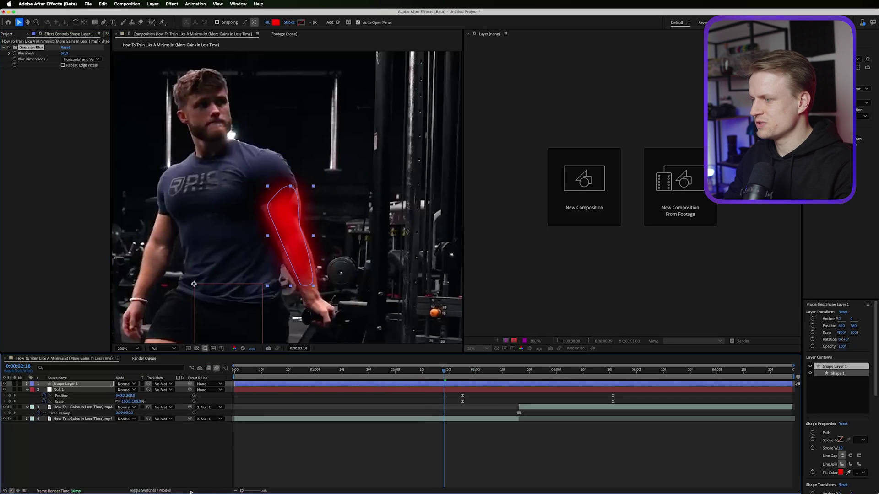
left_click(124, 384)
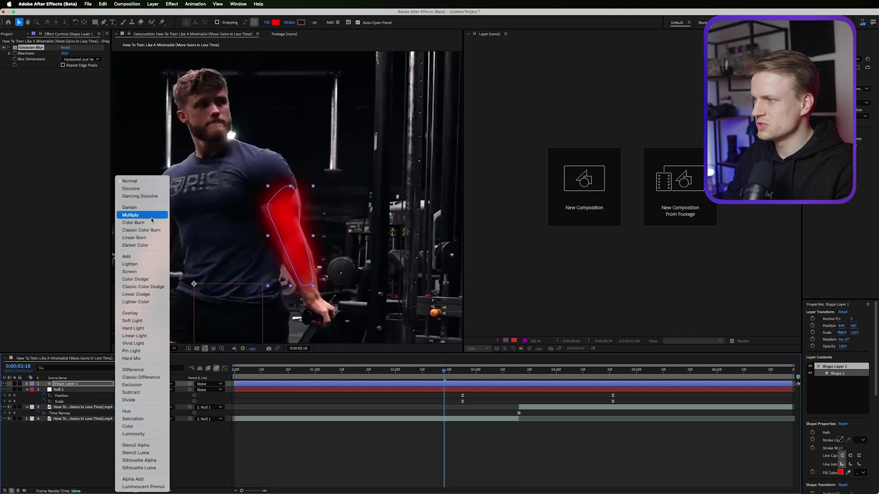
left_click(130, 256)
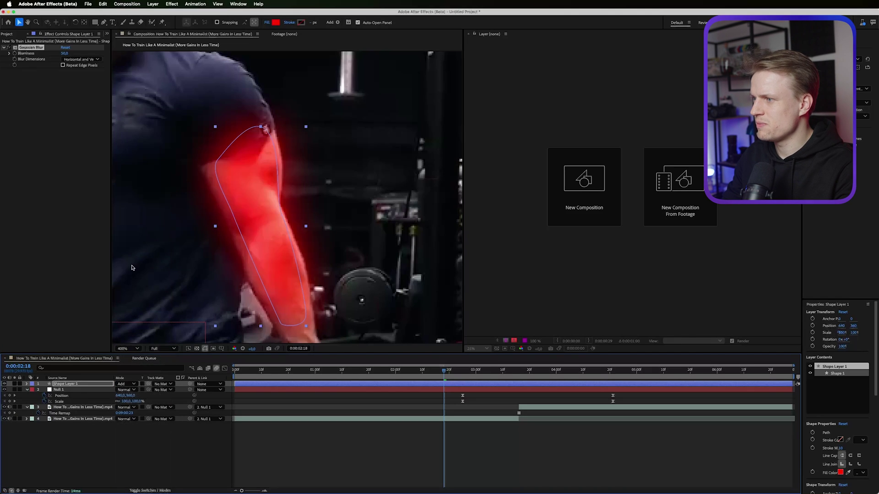
left_click(125, 384)
left_click(127, 400)
left_click(120, 385)
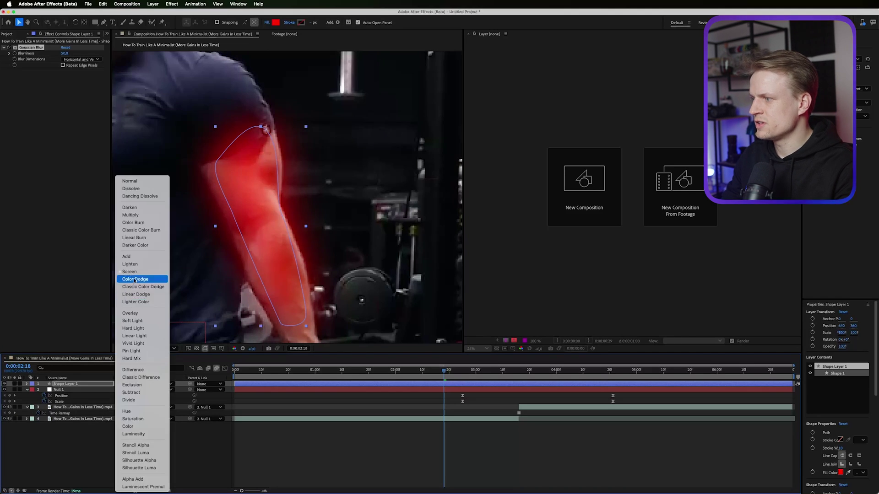
left_click(130, 273)
left_click_drag(261, 125, 261, 95)
key("super+z")
Keyframe the red shape's Path at 0:00:02:18 and adjust its points to fit the arm.
left_click(26, 385)
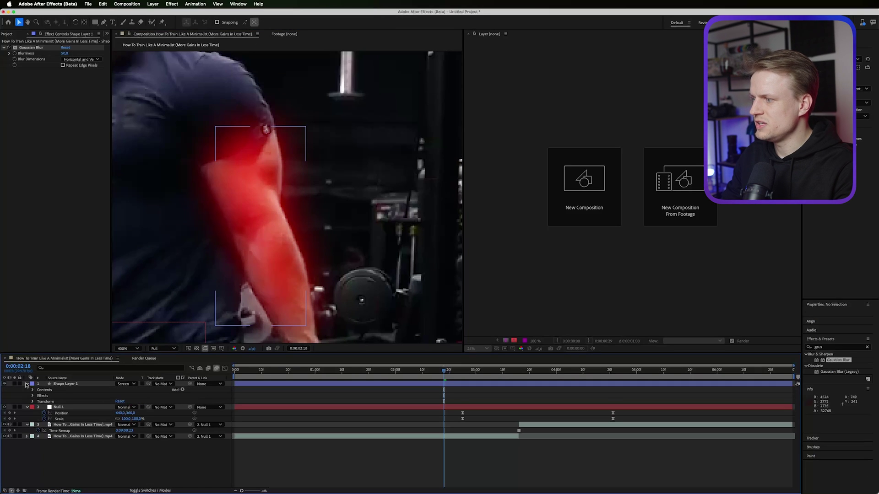
left_click(32, 391)
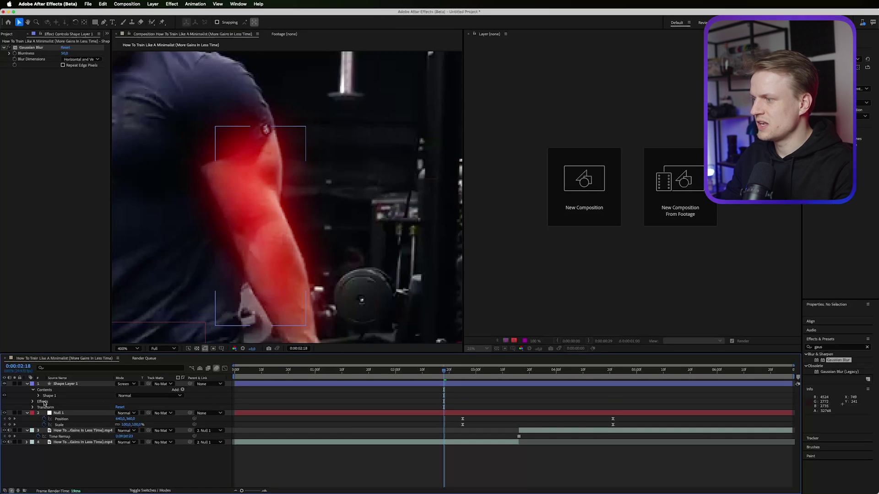
left_click(39, 397)
left_click(45, 402)
left_click(56, 407)
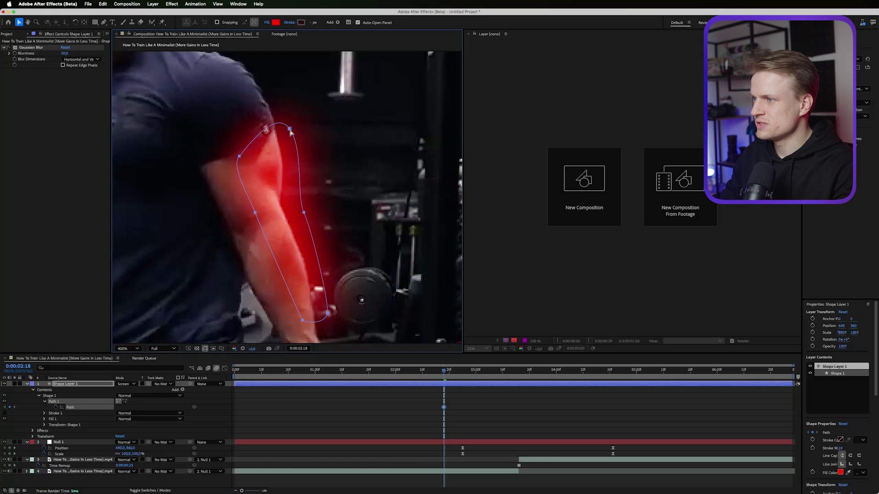
left_click_drag(264, 134, 250, 168)
left_click_drag(268, 134, 286, 173)
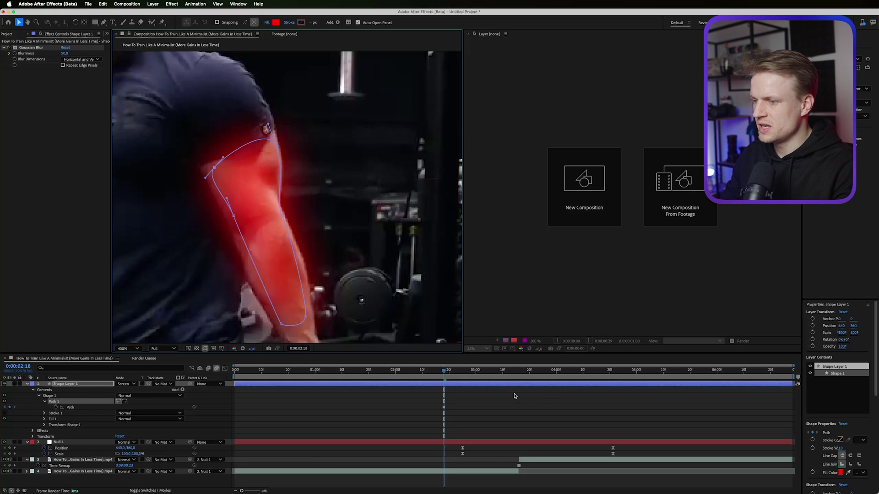
Set the parent of both gym clip layers to None so they no longer follow the null.
left_click_drag(448, 371, 484, 384)
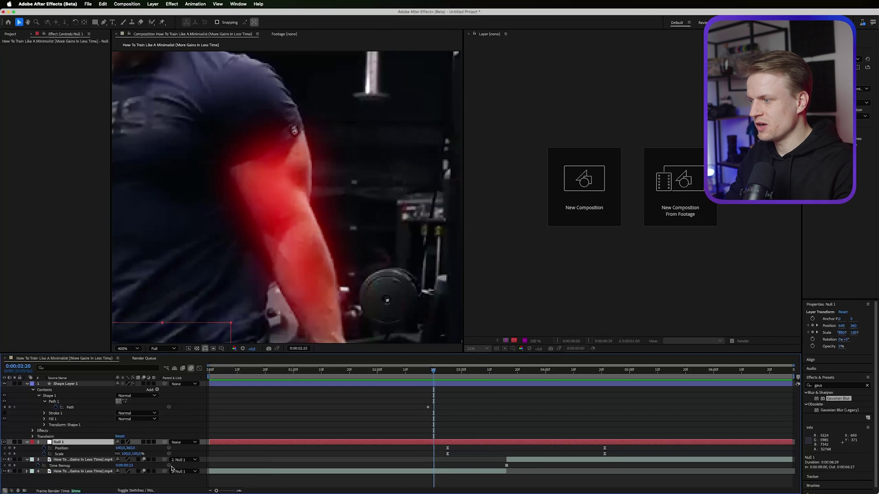
left_click(180, 460)
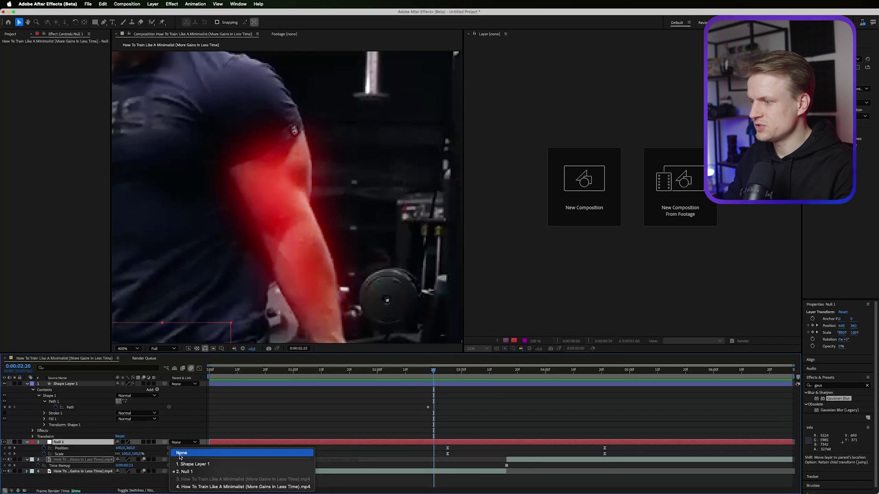
left_click(180, 453)
left_click(179, 471)
left_click(179, 463)
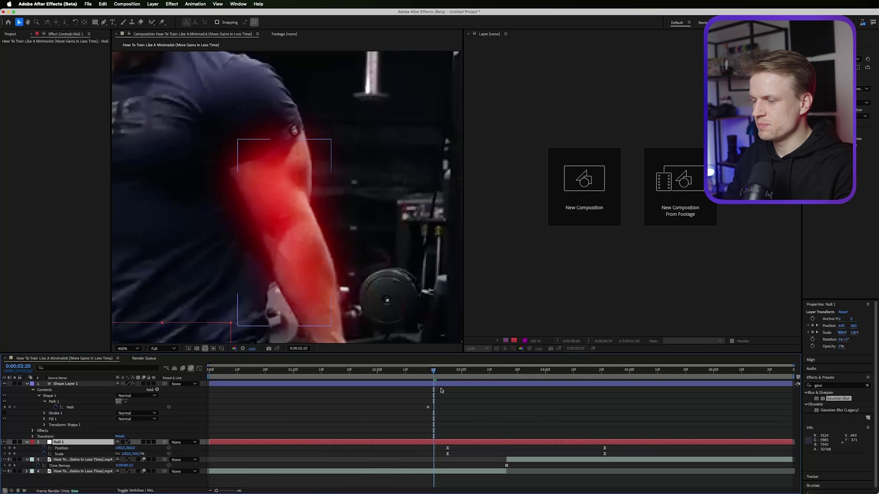
Reshape the red shape's path at 0:00:03:13 to fit the man's bent arm.
left_click_drag(434, 378, 498, 393)
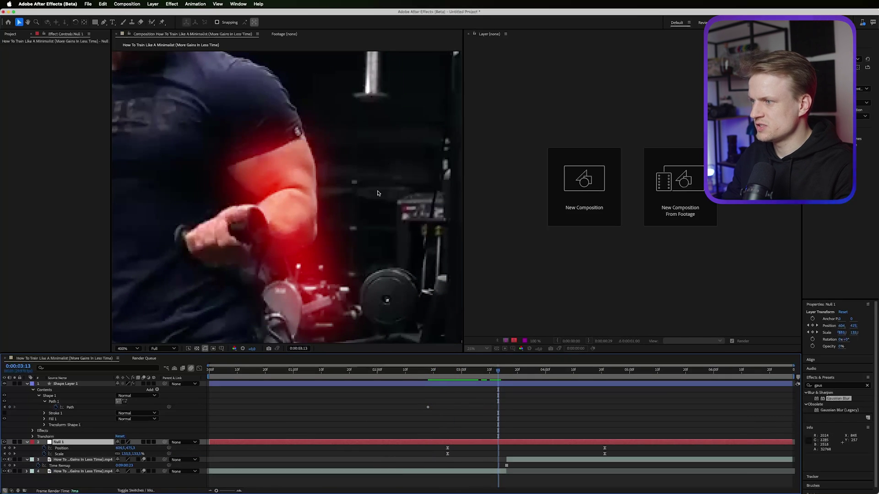
left_click(70, 407)
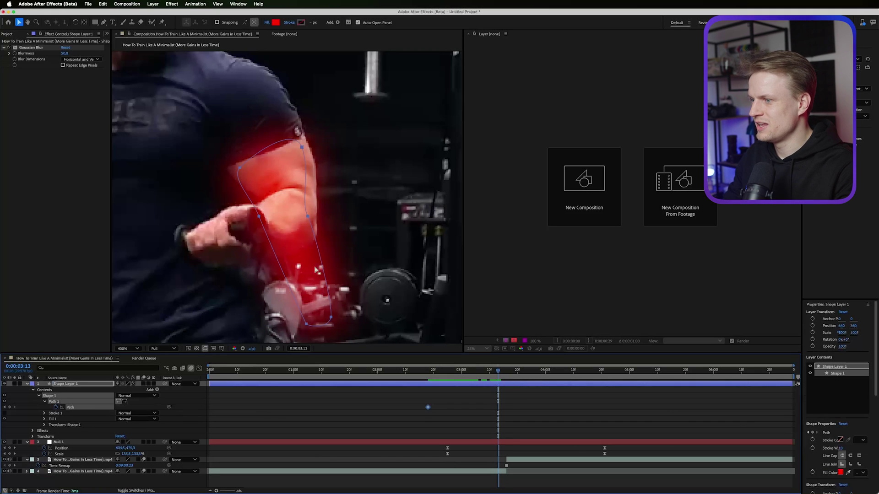
left_click_drag(376, 292, 287, 339)
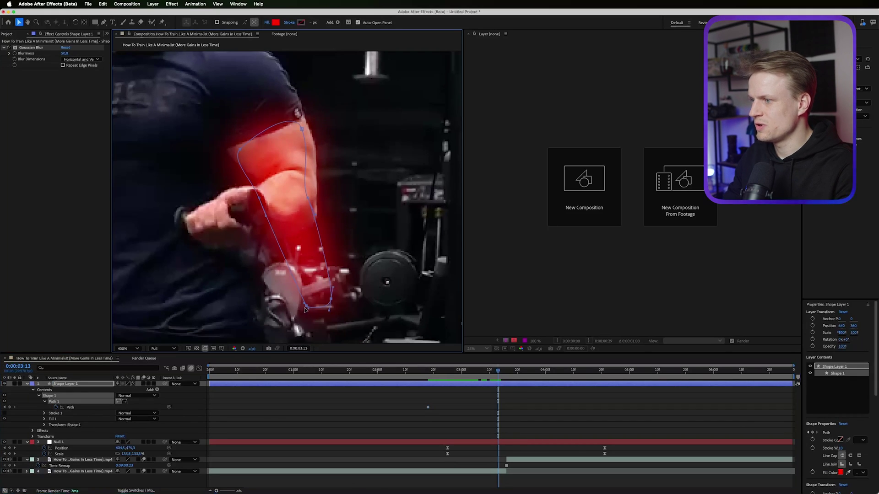
left_click_drag(305, 306, 261, 170)
left_click(288, 243)
left_click_drag(307, 200, 311, 206)
left_click_drag(255, 228, 282, 223)
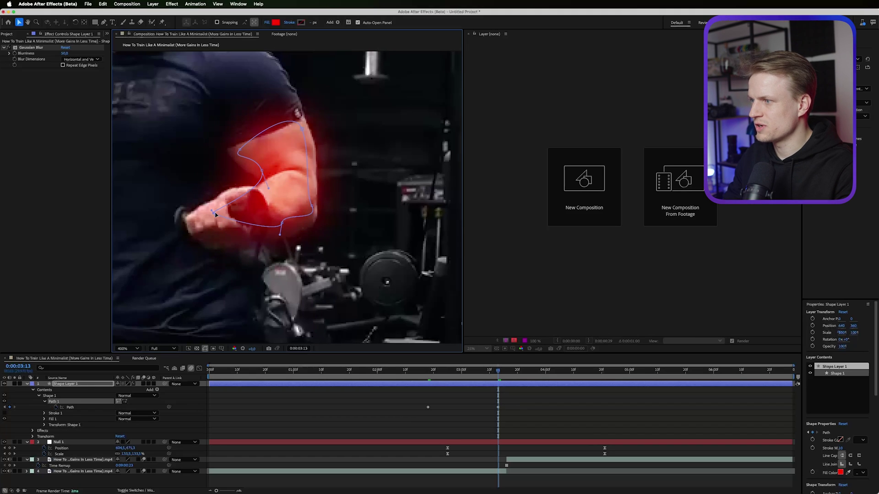
left_click_drag(215, 213, 254, 199)
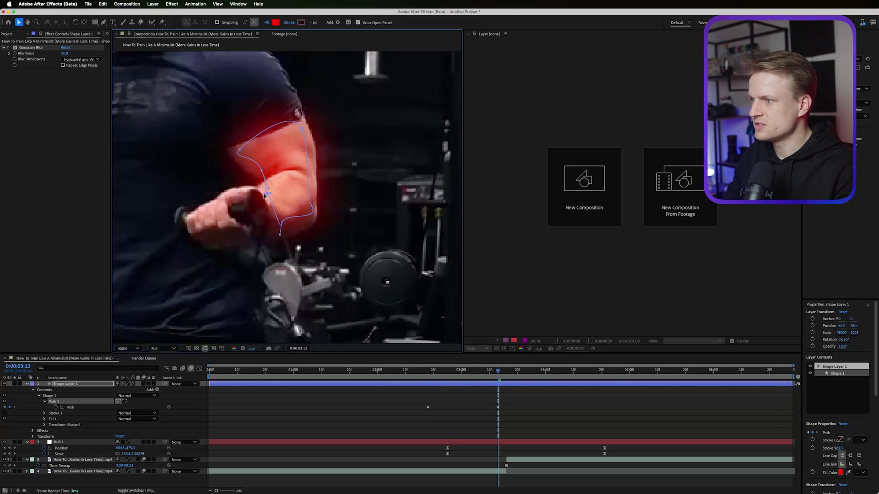
left_click_drag(269, 194, 256, 196)
left_click_drag(303, 129, 308, 138)
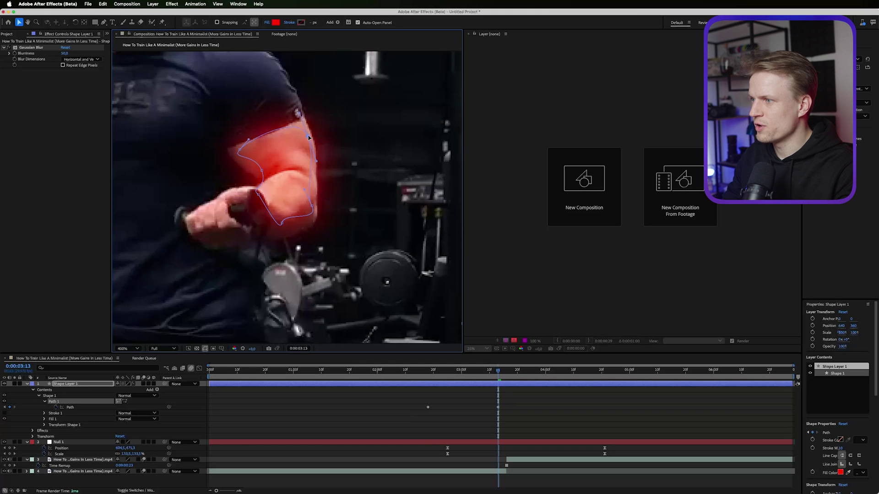
left_click(240, 152)
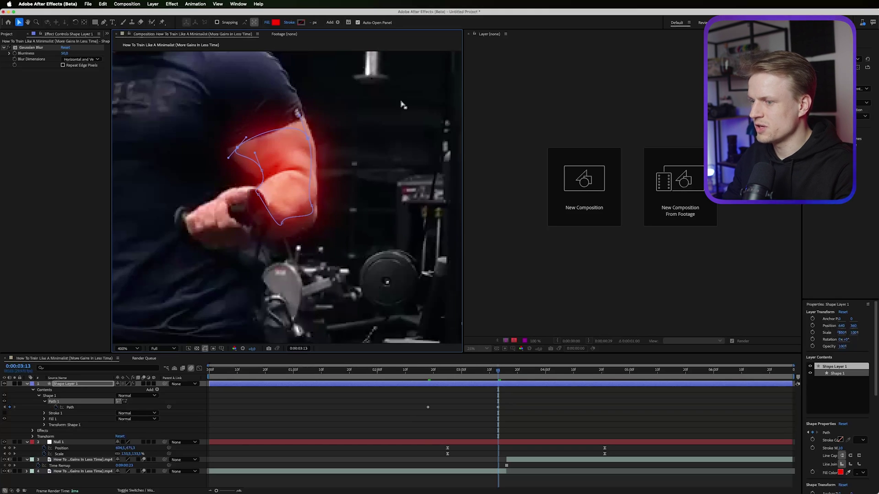
Reshape the red shape's path at 0:00:02:08 to follow the extended arm down to the wrist.
left_click_drag(498, 371, 401, 386)
right_click(402, 386)
left_click(400, 386)
left_click(403, 405)
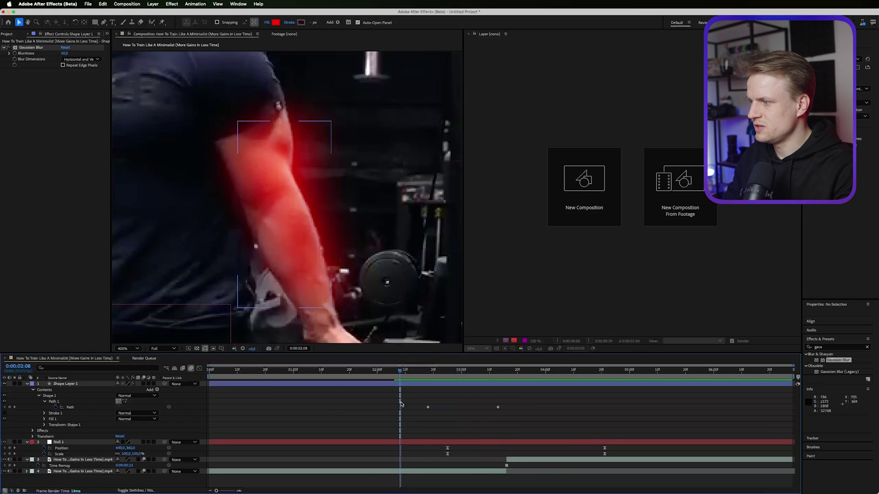
left_click(67, 408)
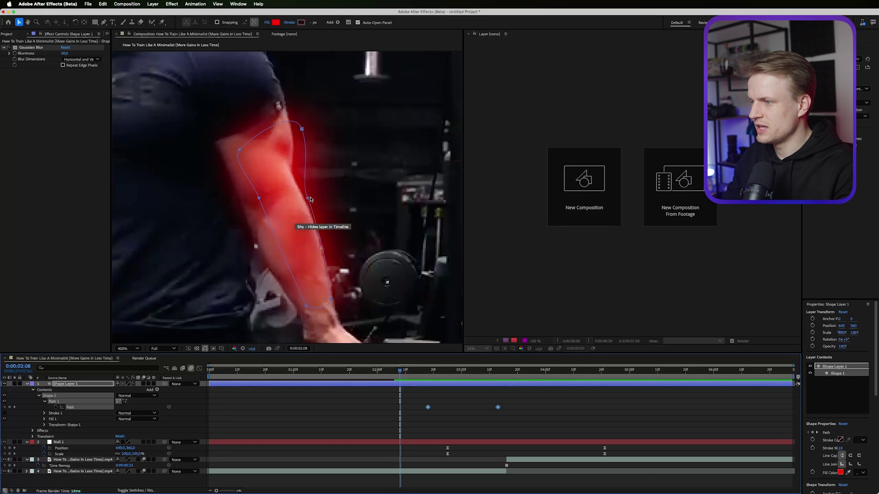
left_click_drag(308, 200, 293, 201)
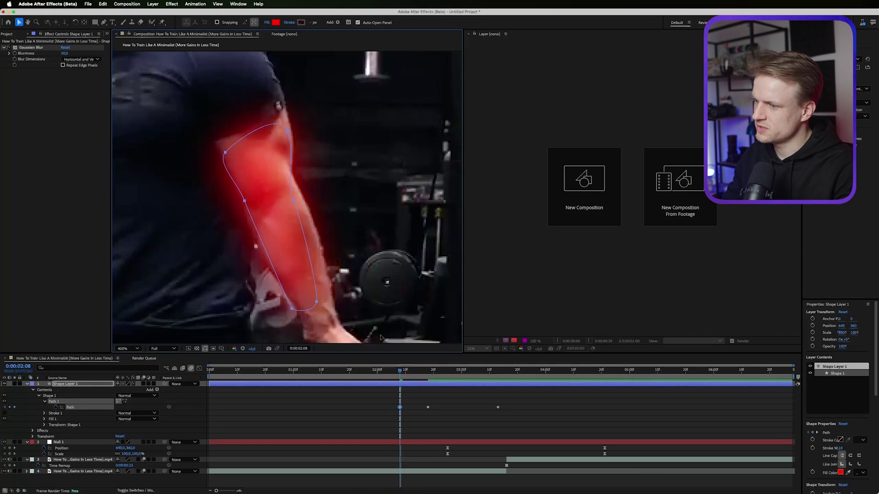
left_click_drag(373, 223, 301, 312)
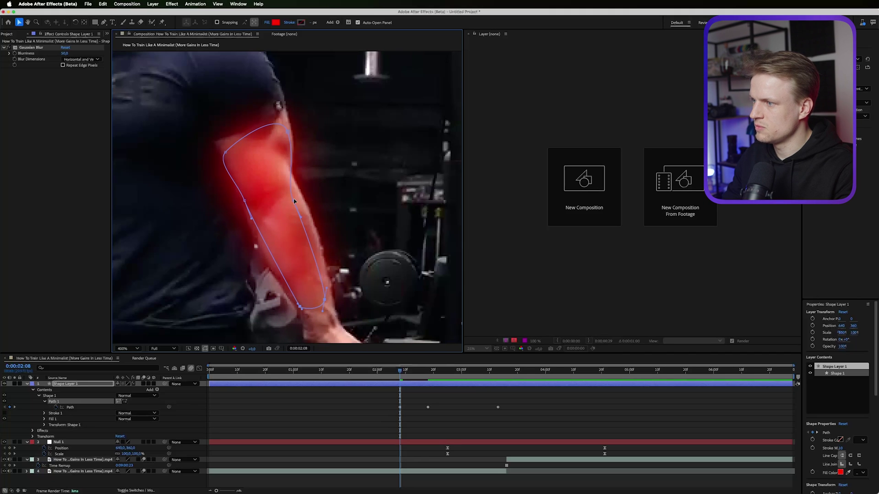
scroll(293, 212, "down", 3)
scroll(293, 212, "up", 2)
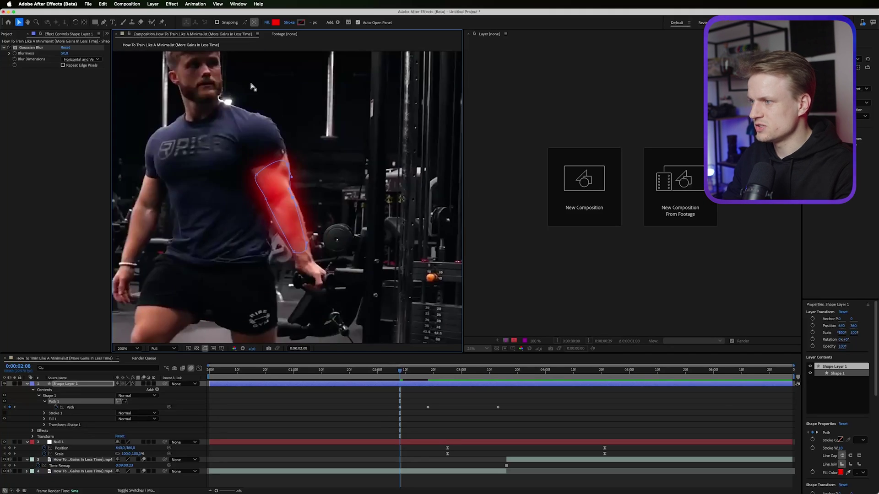
Parent the red shape layer and both gym clip layers to Null 1, and check the highlight's movement up to 0:00:03:09.
left_click(423, 451)
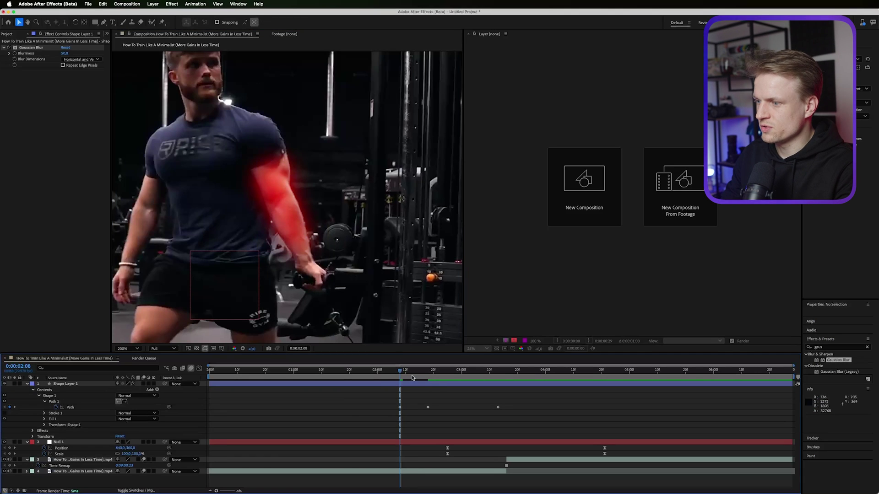
mouse_move(397, 372)
left_mouse_down()
mouse_move(419, 373)
mouse_move(408, 372)
left_mouse_up()
left_click(61, 384)
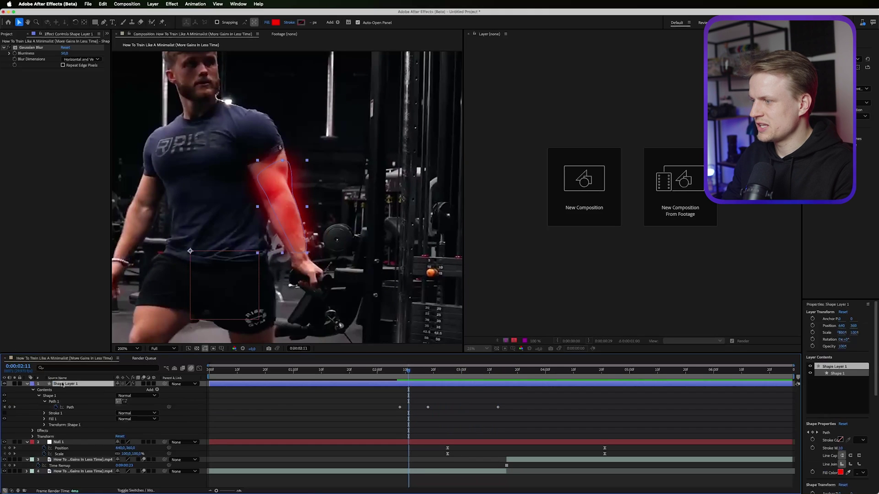
left_click(86, 460, "super")
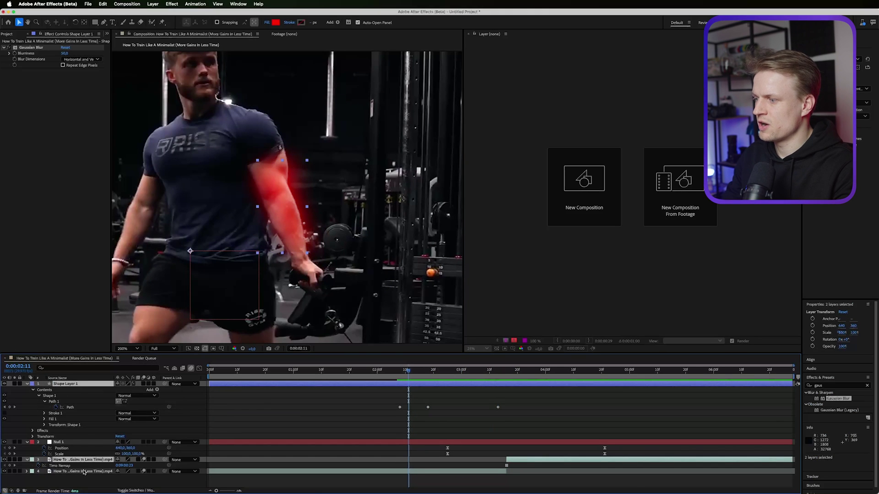
left_click(84, 472, "super")
left_click_drag(165, 460, 90, 442)
left_click(432, 390)
left_click_drag(419, 376, 487, 377)
left_click(487, 384)
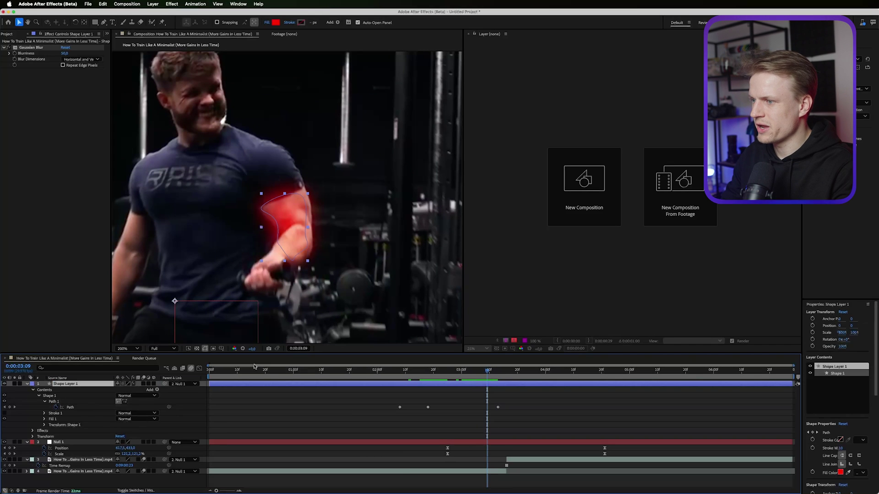
Trim the red highlight layer's start to 0:00:02:08 and keyframe its opacity from 0% there to 100% at 0:00:02:18.
left_click_drag(487, 378, 401, 380)
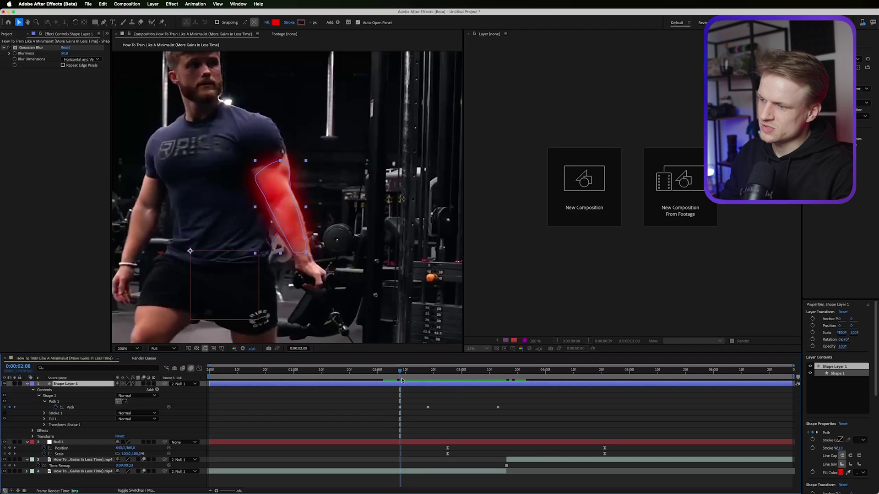
key("alt+bracketleft")
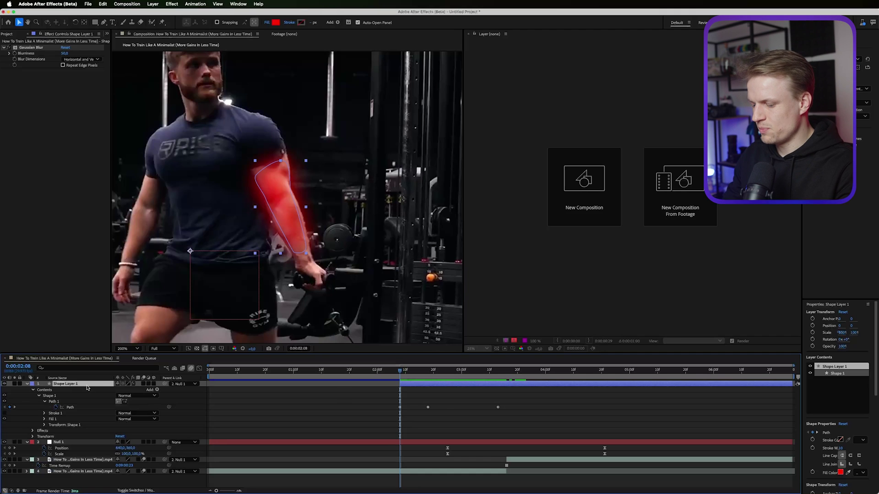
key("t")
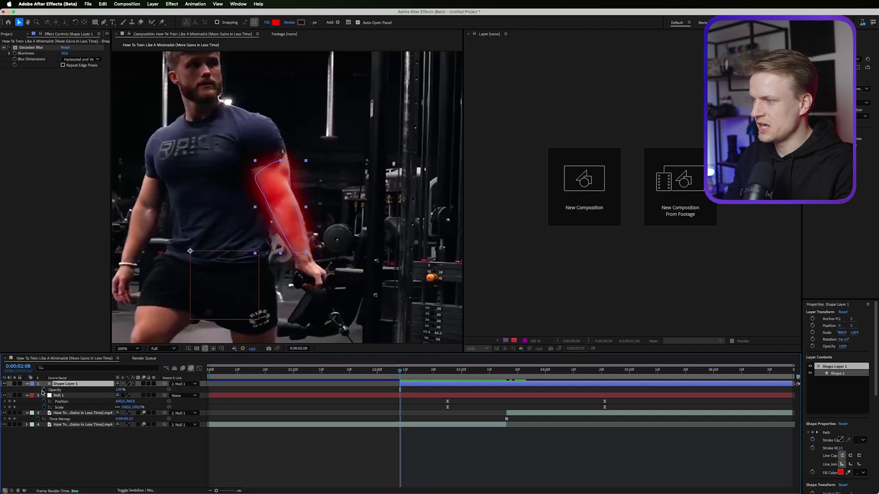
left_click(43, 390)
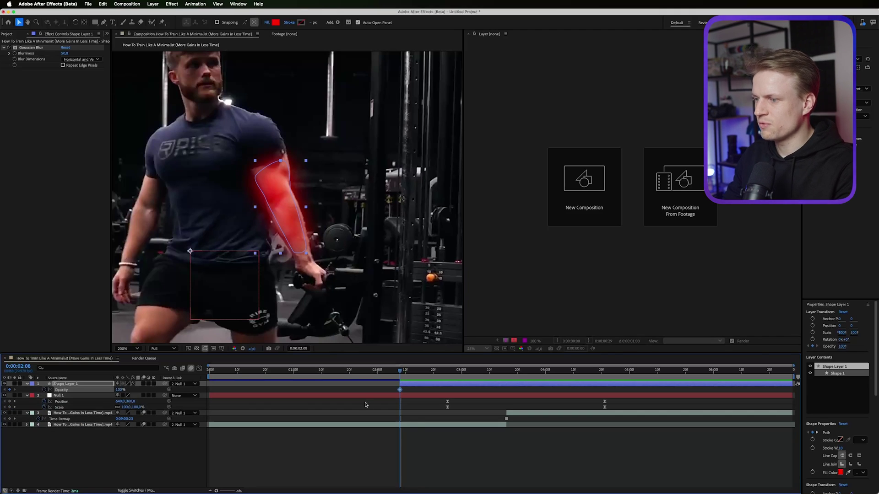
left_click(403, 390)
left_click_drag(401, 390, 428, 390)
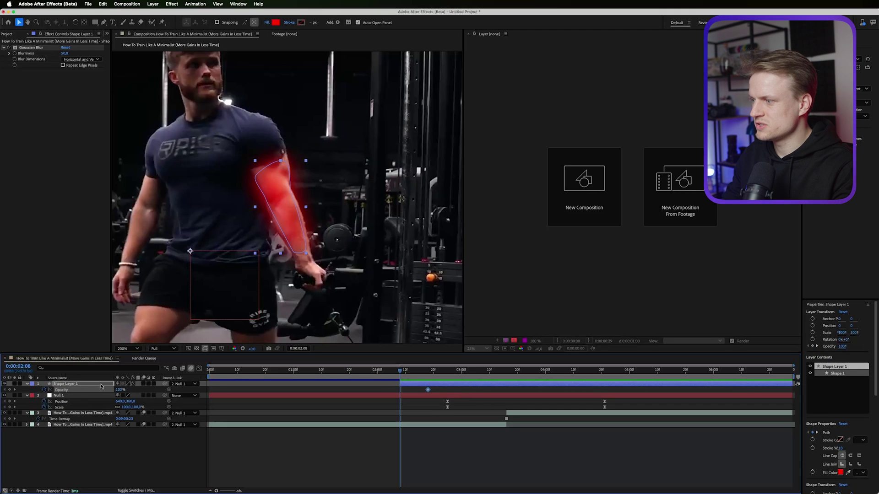
left_click(120, 390)
type("0")
key("Return")
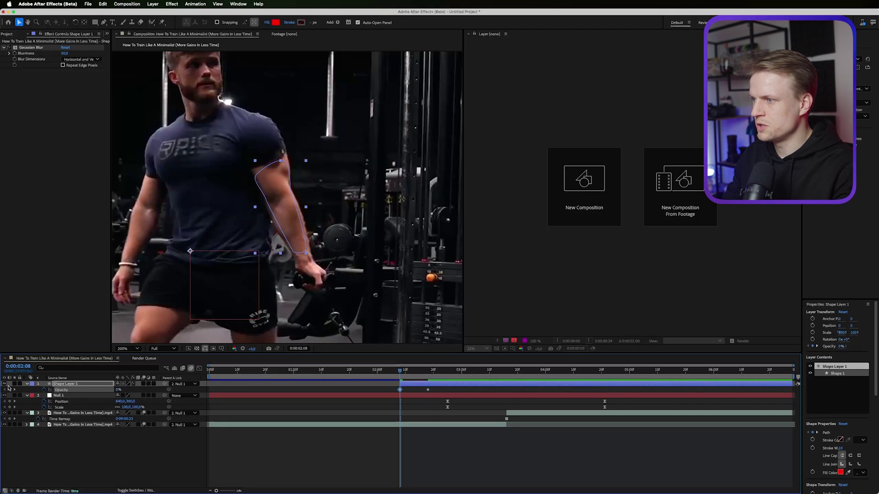
Add a 0% opacity keyframe at about 0:00:02:25 and set the highlight's peak opacity at 0:00:02:18 to 80%.
left_click_drag(400, 377, 448, 377)
left_click_drag(116, 390, 55, 390)
left_click(5, 390)
left_click(137, 391)
left_click(119, 390)
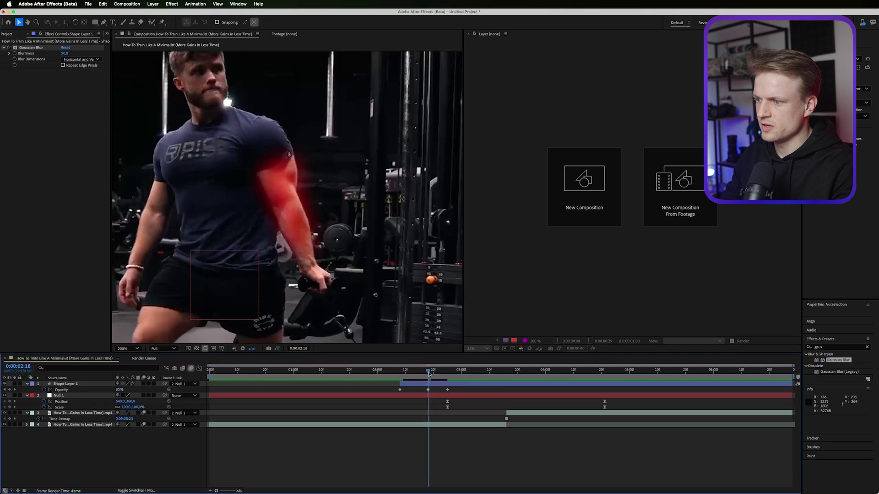
Copy the highlight's opacity pulse keyframes and paste them at 0:00:03:09 for a second pulse.
left_click_drag(428, 372, 487, 373)
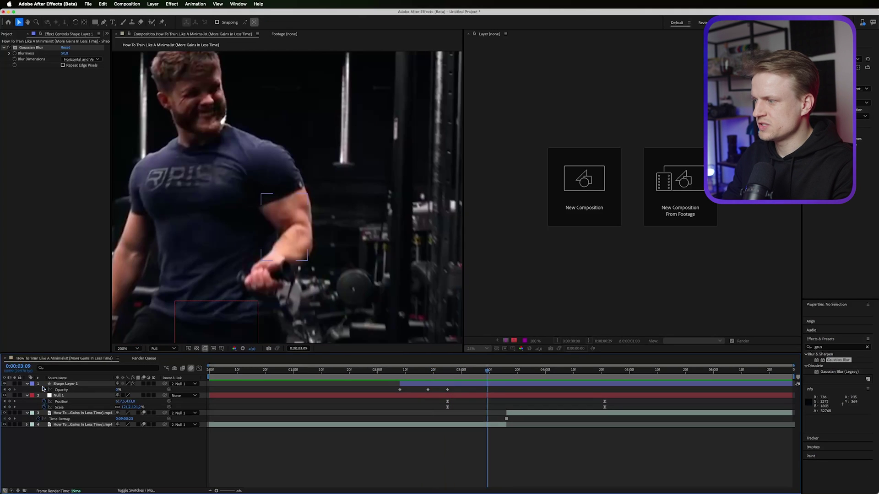
left_click(9, 390)
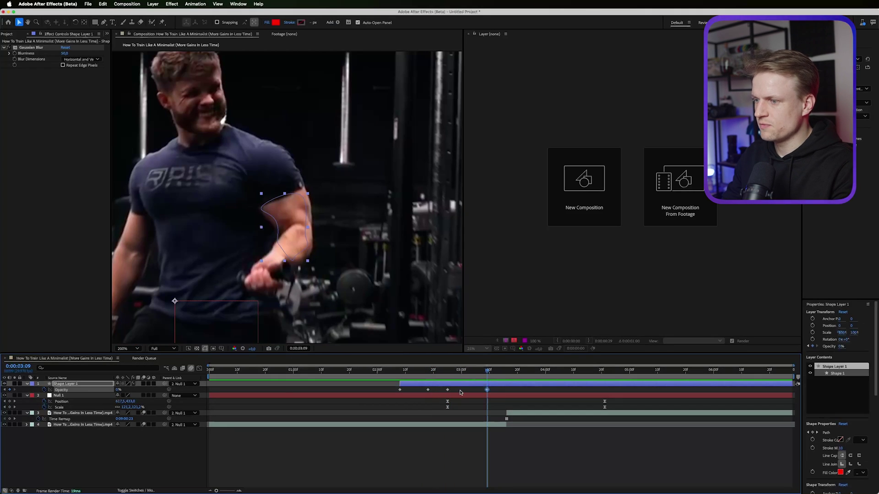
key("super+z")
left_click_drag(461, 393, 346, 381)
key("ctrl+v")
left_click(504, 392)
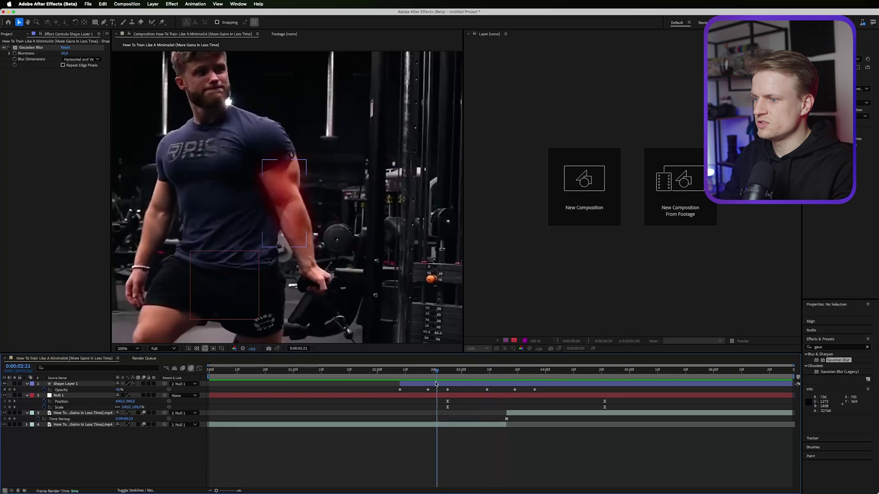
Preview the pulses, spread the second pulse's opacity keyframes out to about 0:00:04:04, and apply Easy Ease to them.
key("space")
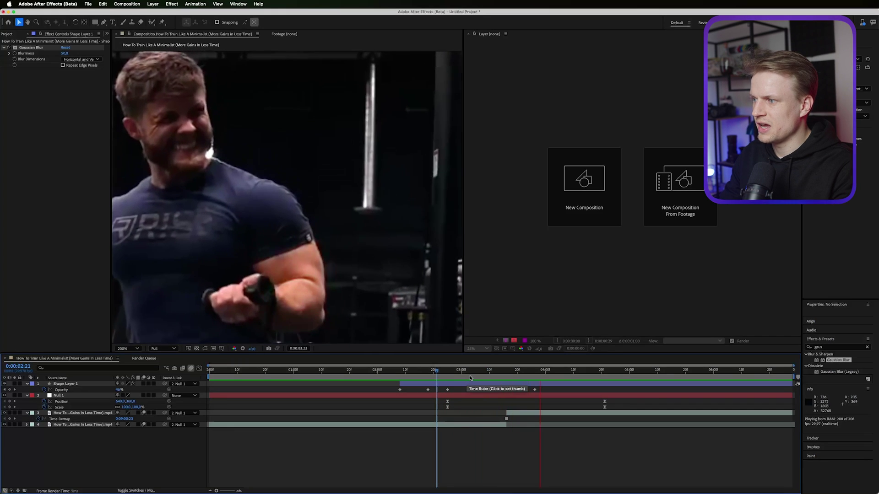
left_click_drag(534, 390, 477, 391)
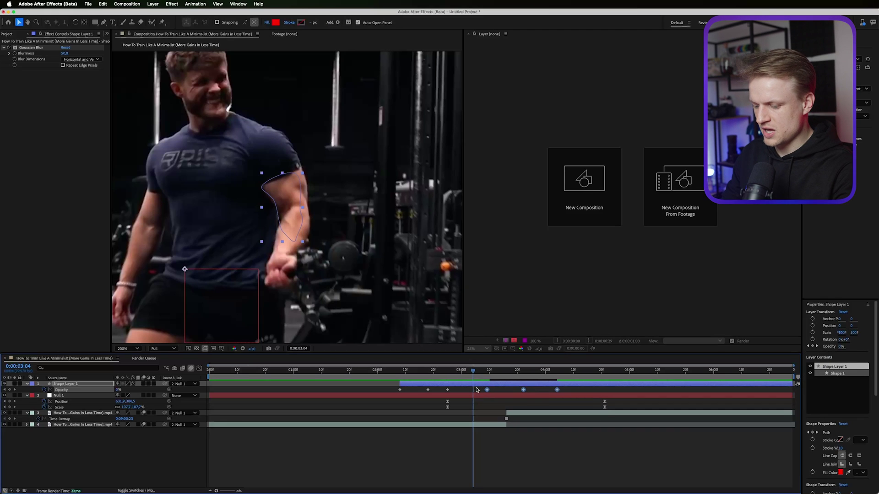
Paste a copy of the eased opacity pulse at 0:00:04:18 and preview it.
left_click(597, 369)
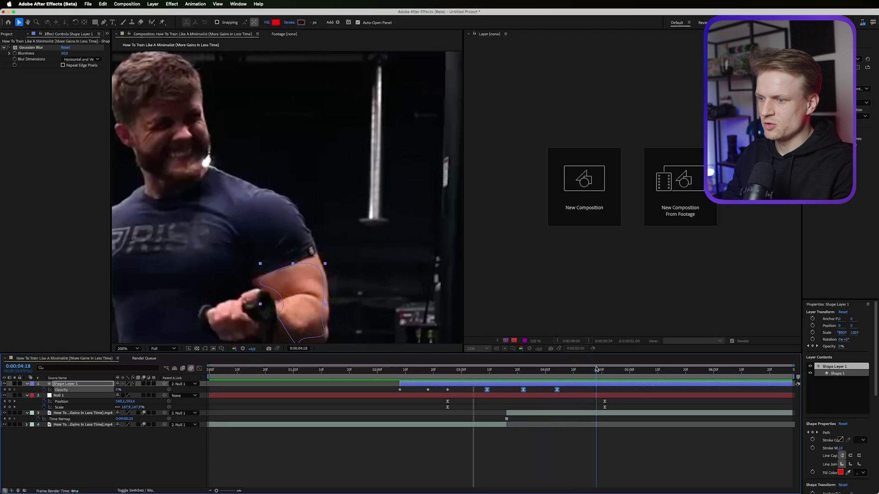
key("super+z")
key("super+v")
key("space")
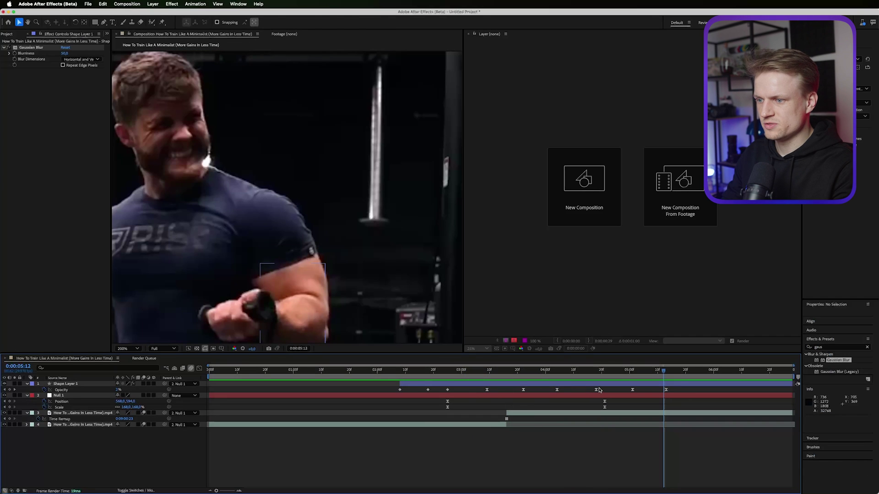
Delete the third pulse's redundant first keyframe and move its remaining keyframes earlier so the pulse ends at 0:00:04:29.
left_click(597, 391)
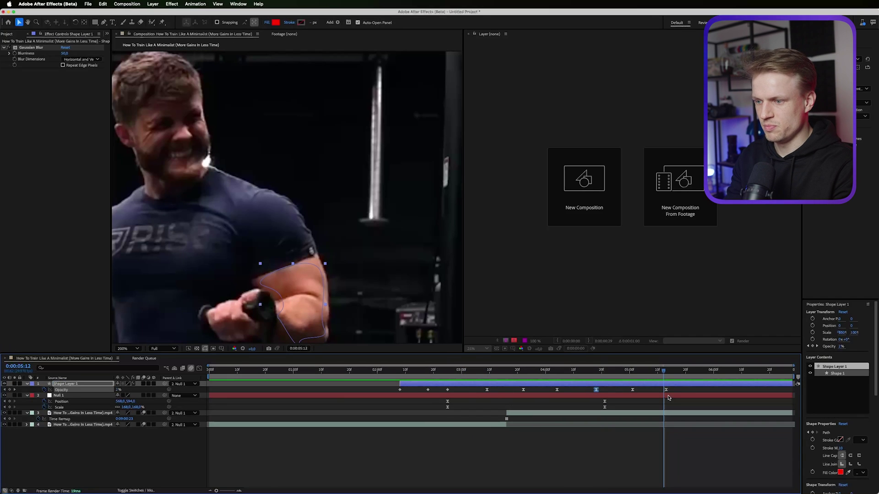
key("Delete")
left_click_drag(680, 394, 596, 399)
key("space")
key("space")
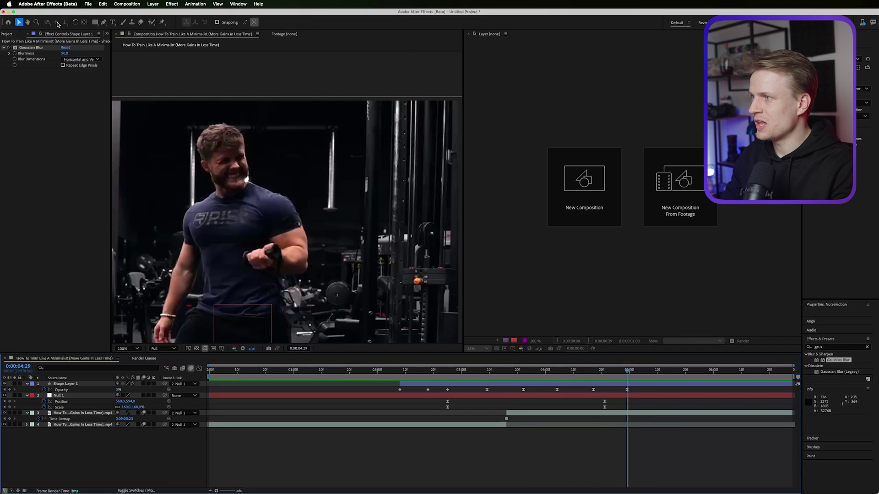
Use the Pen tool with no fill and a white stroke to draw a curved line from the bent arm up beside the man.
left_click(104, 23)
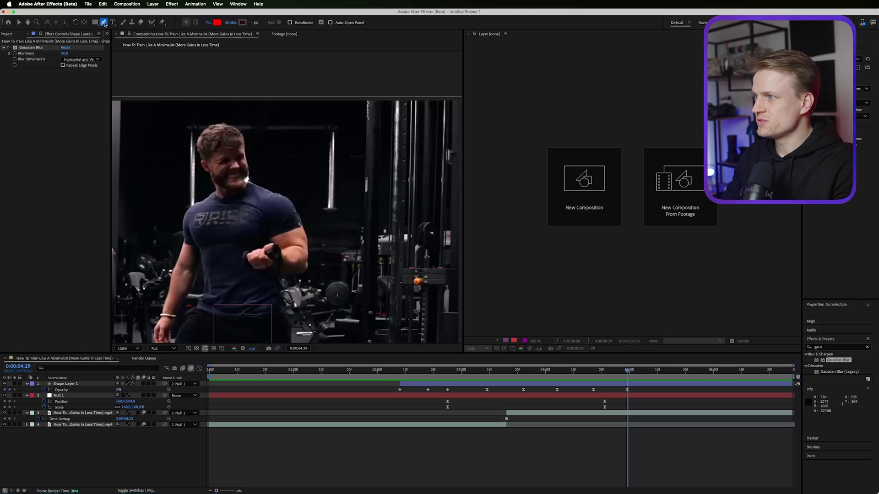
left_click(209, 23)
left_click(513, 207)
left_click(581, 244)
left_click(242, 23)
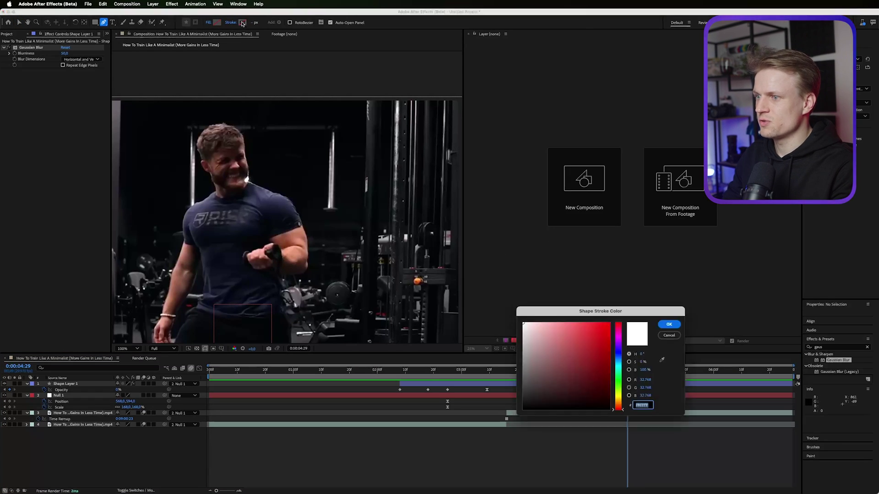
left_click_drag(561, 343, 522, 322)
left_click(668, 325)
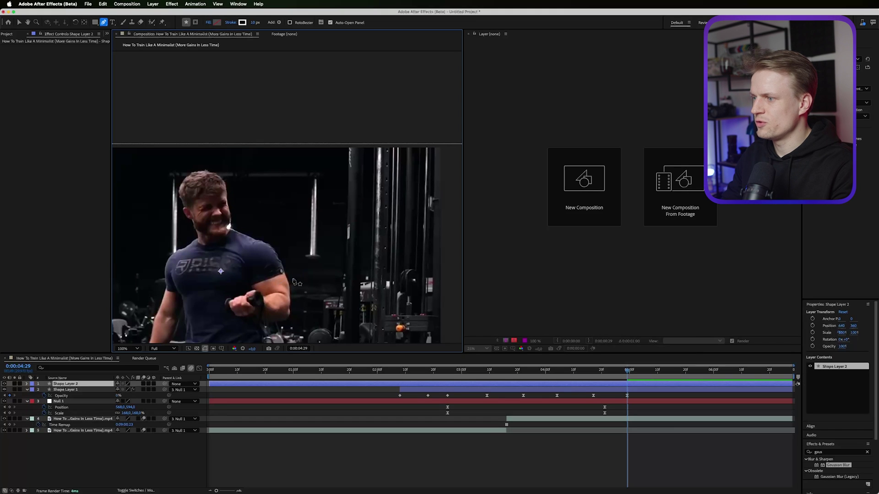
mouse_move(291, 278)
left_mouse_down()
mouse_move(322, 258)
mouse_move(312, 219)
mouse_move(341, 234)
mouse_move(309, 226)
mouse_move(319, 207)
left_mouse_up()
Add dashes to the white line's stroke with a dash length of 20 and a stroke width of 5.
left_click(27, 384)
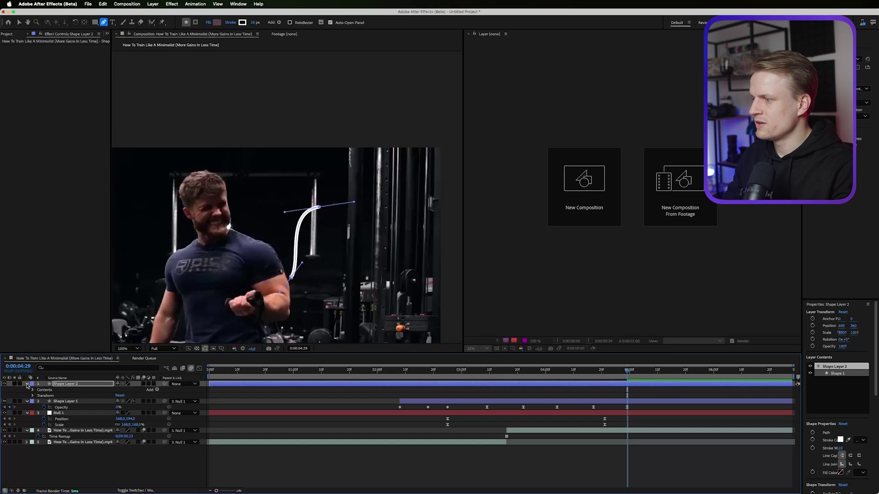
left_click(32, 390)
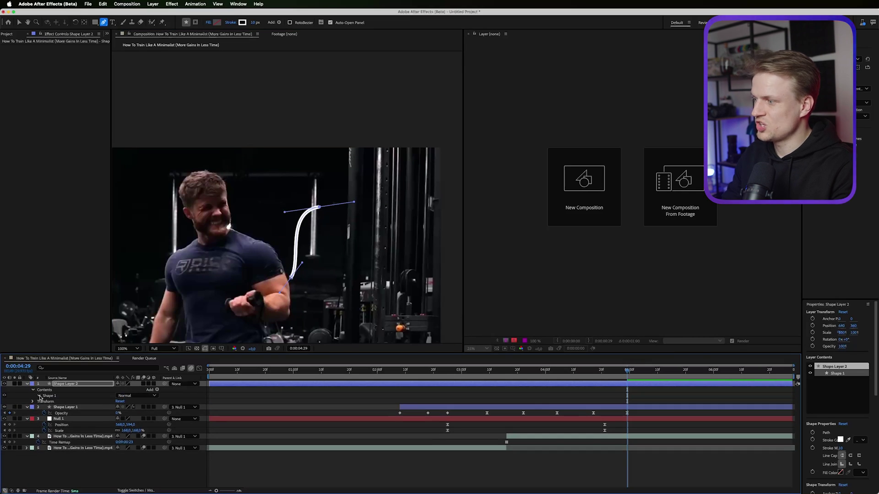
left_click(39, 397)
left_click(44, 402)
left_click(44, 414)
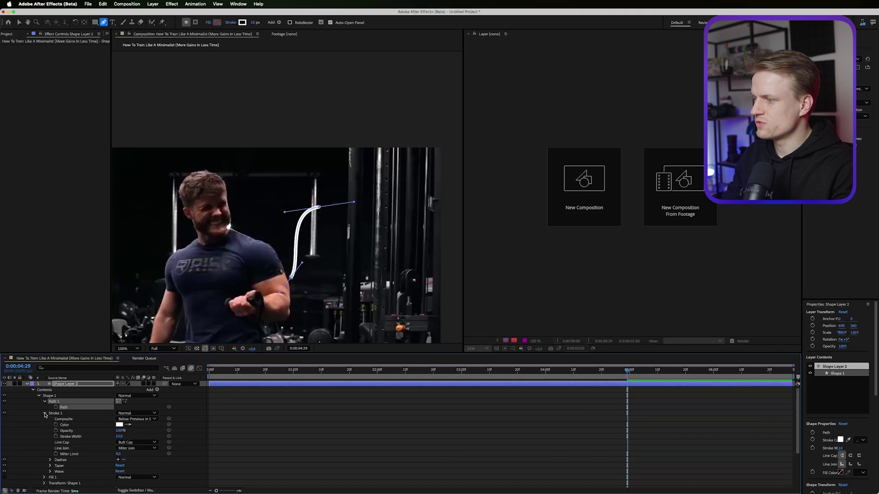
scroll(74, 435, "down", 2)
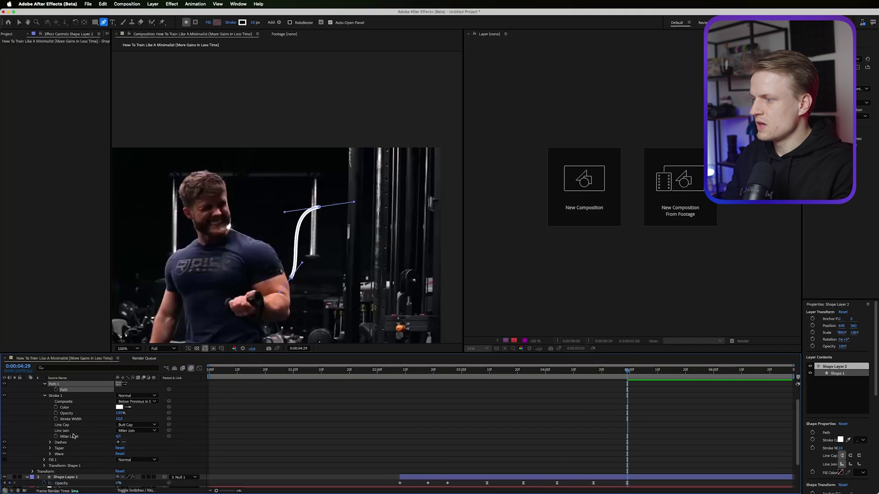
left_click(118, 443)
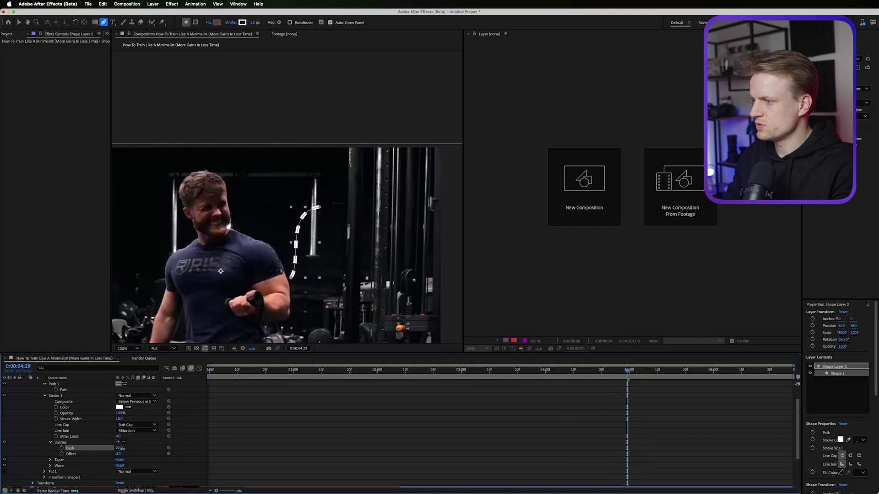
type("20")
key("Return")
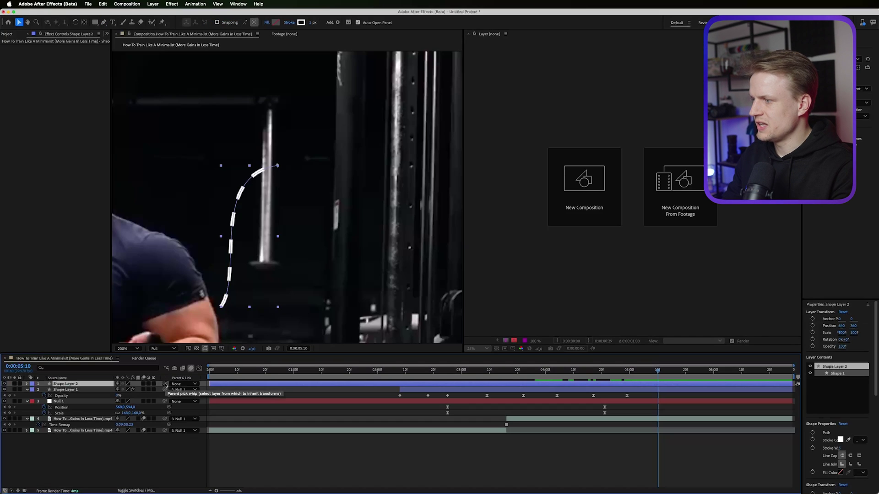
Parent the dashed line layer to Null 1, and keyframe its dash offset at 0:00:03:21 and about 0:00:05:11.
left_click_drag(164, 384, 54, 401)
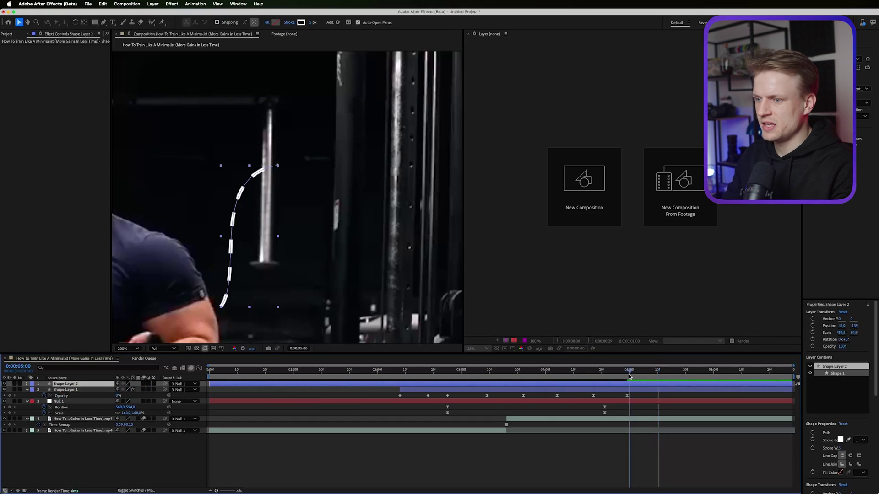
left_click(578, 372)
left_click_drag(578, 371, 520, 368)
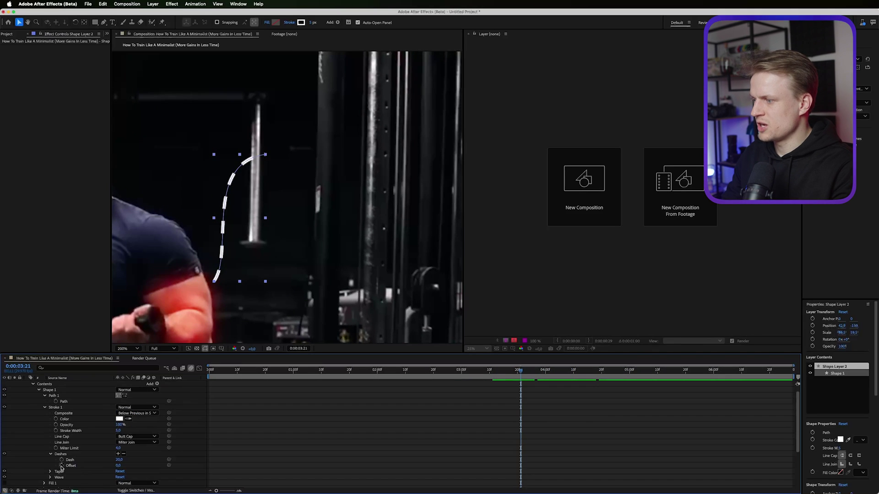
left_click(78, 466)
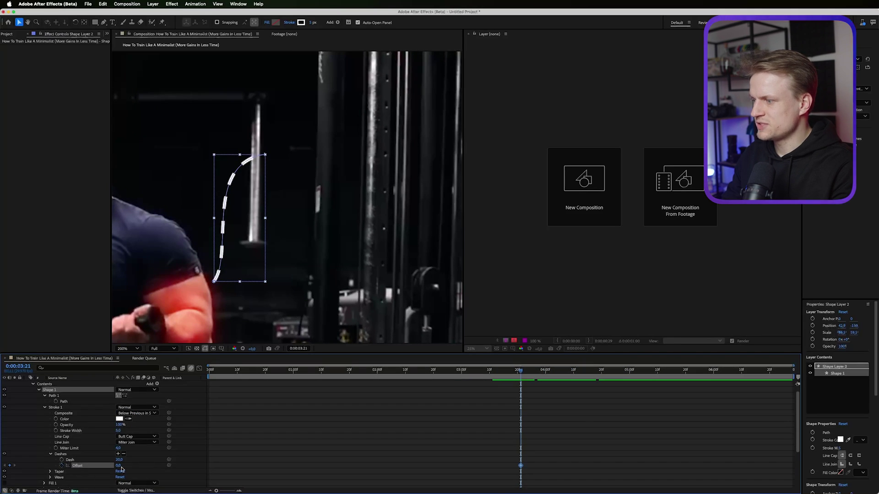
left_click_drag(523, 372, 660, 374)
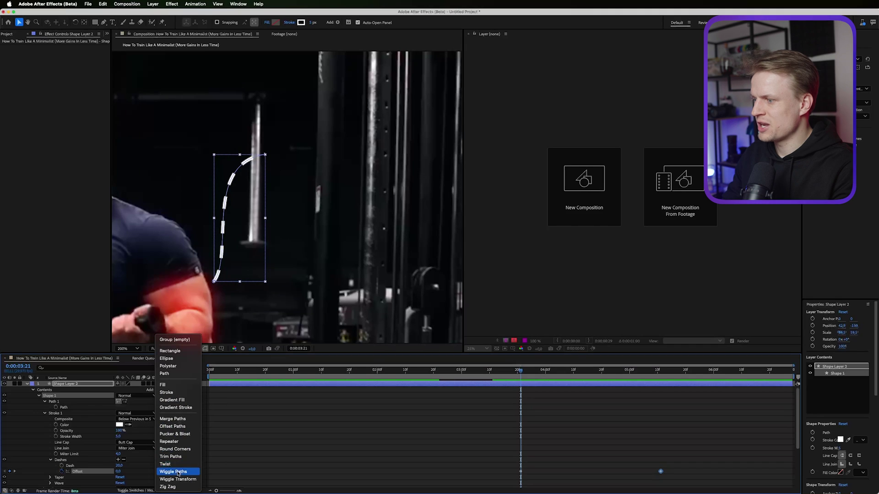
Add Trim Paths to the dashed line and keyframe its End from 0% at 0:00:03:21 to 100% at about 0:00:04:14, with Easy Ease.
left_click(171, 457)
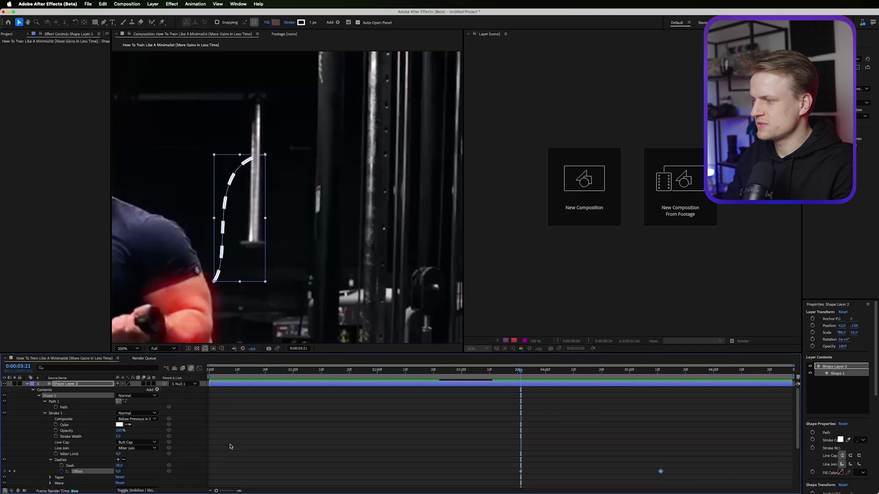
left_click(55, 425)
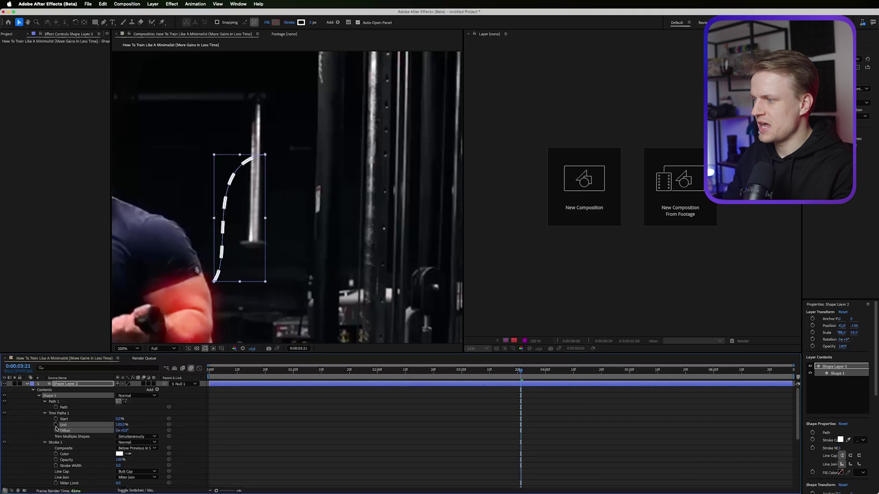
key("super+z")
left_click_drag(520, 425, 586, 426)
left_click_drag(122, 427, 40, 423)
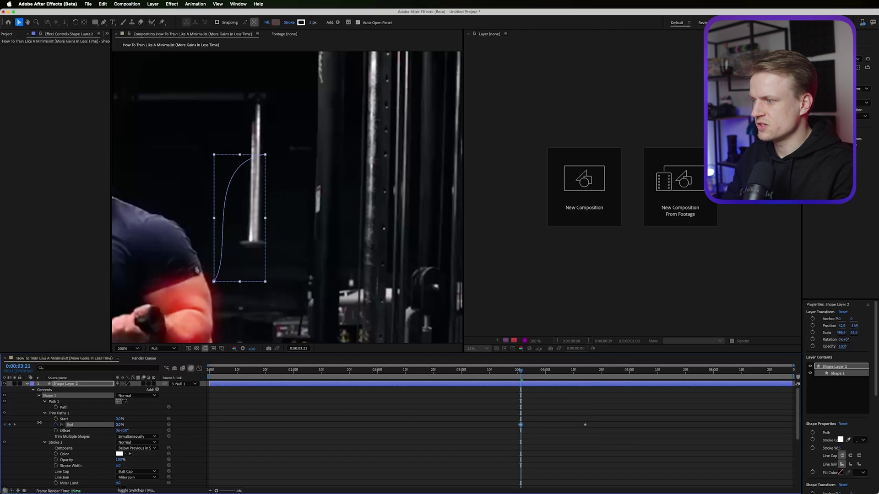
left_click_drag(611, 414, 457, 441)
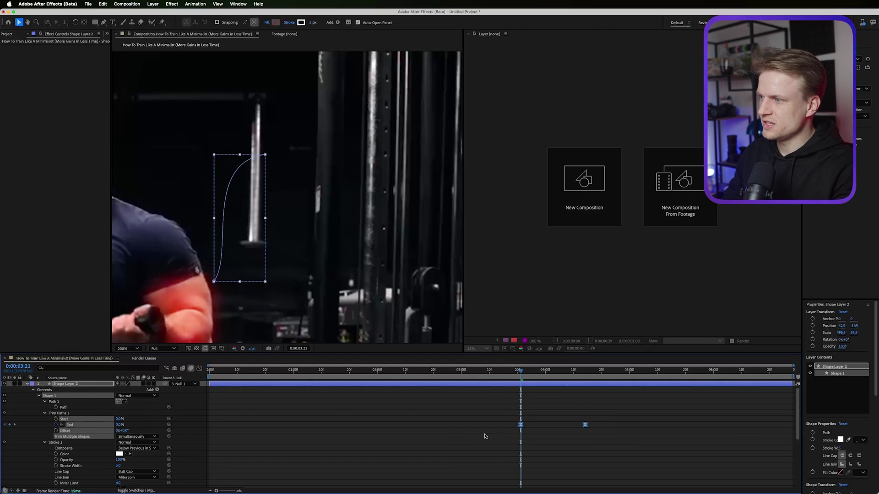
Preview the line drawing on, and move its ending Trim Paths keyframe to about 0:00:04:10.
key("space")
left_click(544, 371)
key("space")
left_click(585, 371)
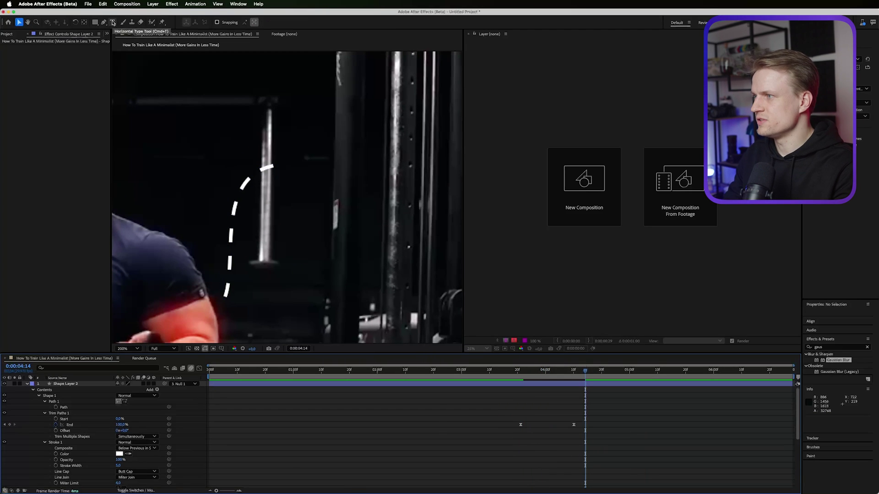
Add a white text label reading "Bicep" and position it beside the upper end of the dashed line.
left_click(113, 23)
left_click(303, 166)
type("BIC")
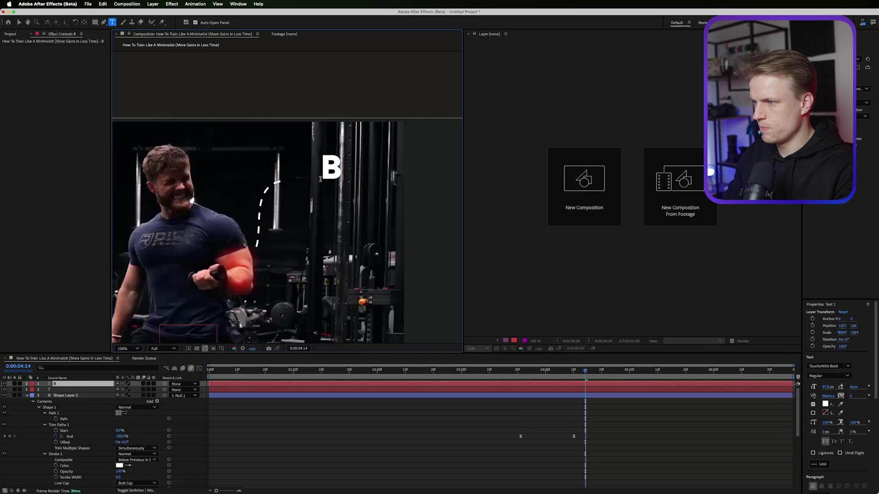
type("icep")
key("Escape")
left_click_drag(337, 179, 330, 180)
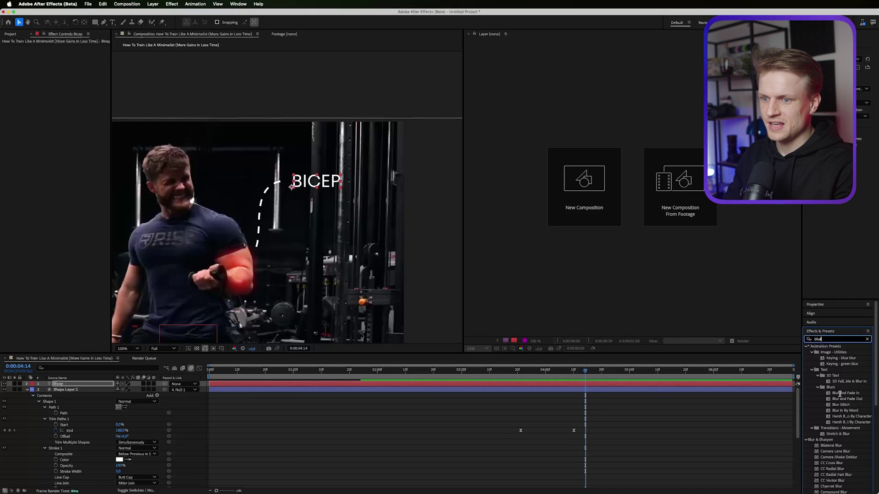
Apply the Blur and Fade In preset to the Bicep text, keyframe its completion from about 0:00:03:24 to 0:00:04:20, and preview it.
left_click(840, 394)
left_click_drag(817, 397, 529, 396)
left_click(72, 101)
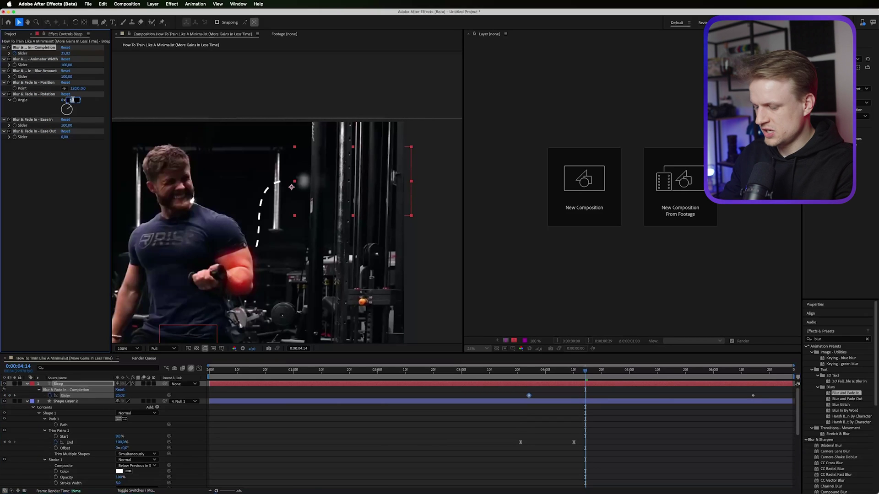
left_click(35, 93)
left_click_drag(753, 396, 602, 396)
left_click_drag(527, 371, 504, 372)
key("space")
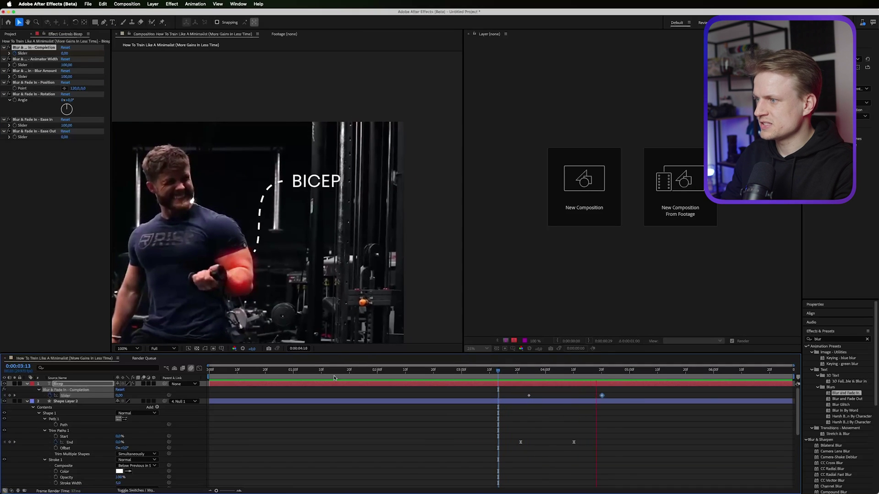
key("space")
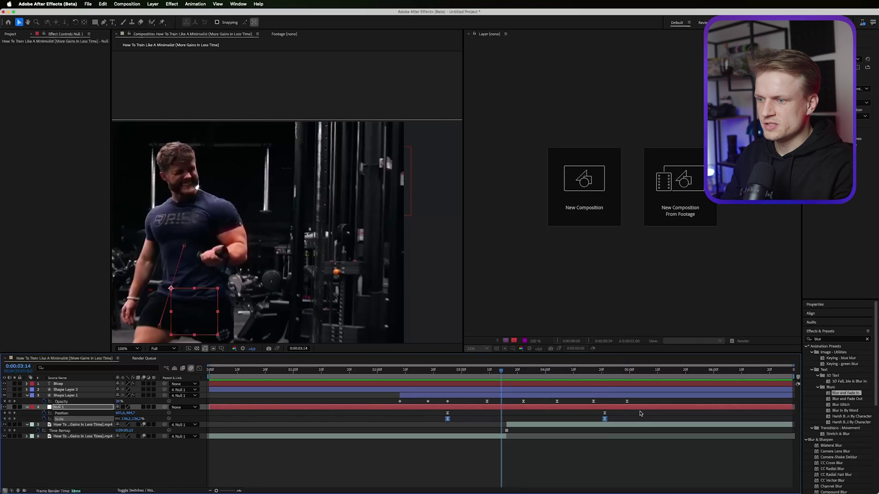
Deselect Null 1's keyframes, preview the zoom, and set the current time to 0:00:06:03.
left_click(643, 415)
left_click(523, 407)
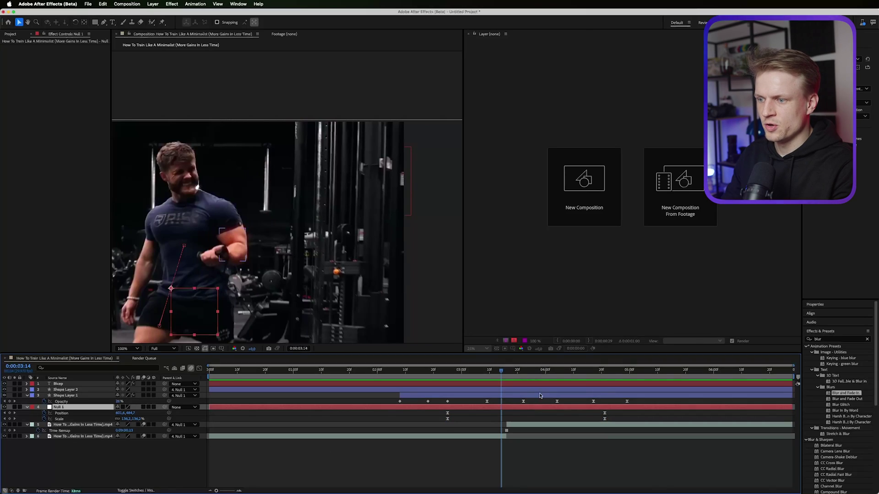
key("space")
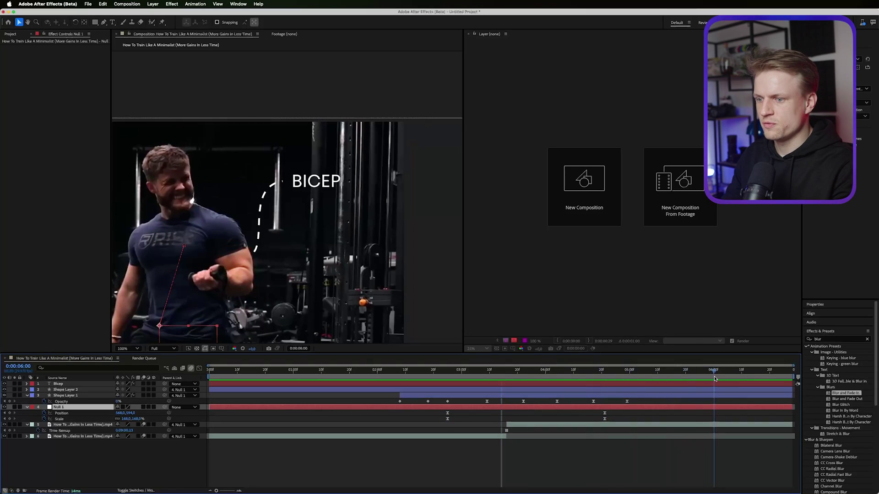
key("space")
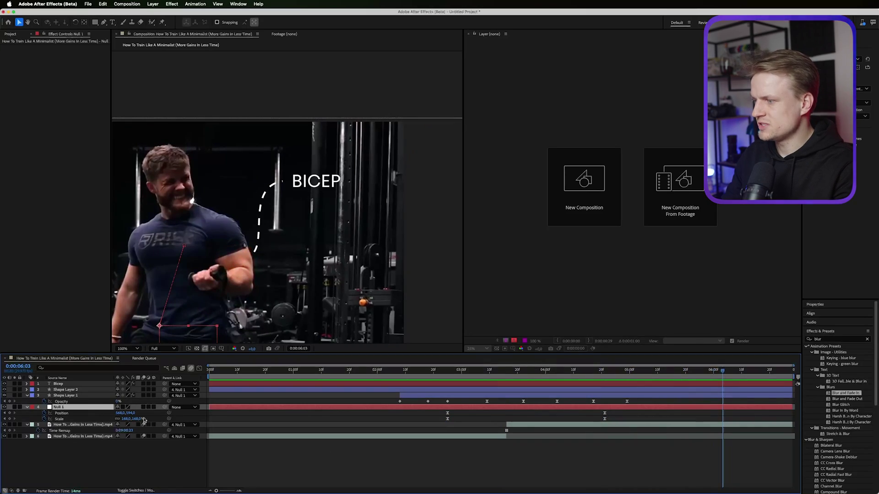
left_click_drag(141, 419, 195, 419)
key("super+z")
key("super+z")
Parent the Bicep text to Null 1, and extend the null's zoom with Position and Scale keyframes at 0:00:06:03.
left_click(168, 383)
mouse_move(155, 386)
left_mouse_down()
mouse_move(168, 387)
mouse_move(59, 407)
left_mouse_up()
left_click(62, 413)
left_click_drag(128, 419, 178, 370)
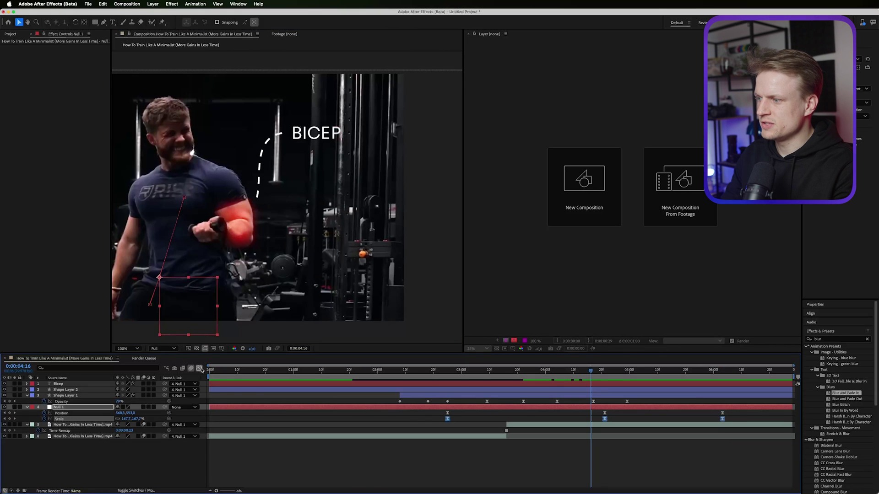
Raise the speed at Null 1's middle Scale keyframe to about 22 % per second in the speed graph for a continuous zoom.
left_click(200, 369)
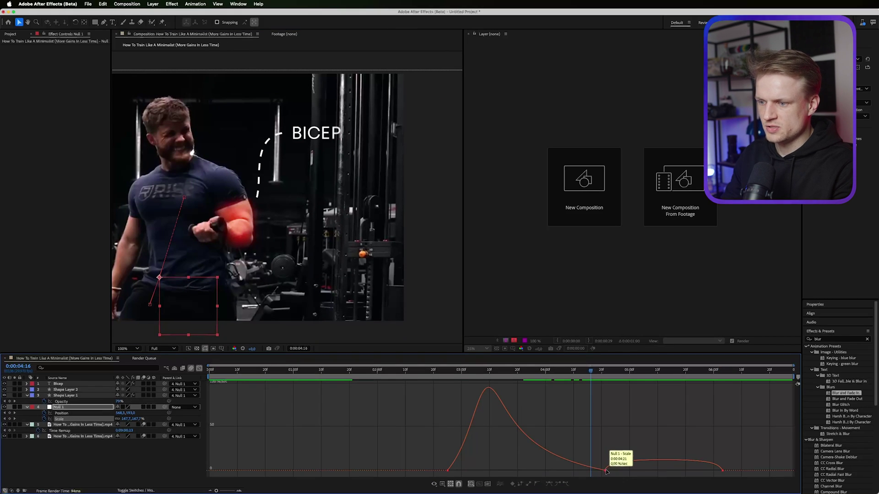
left_click_drag(607, 470, 606, 462)
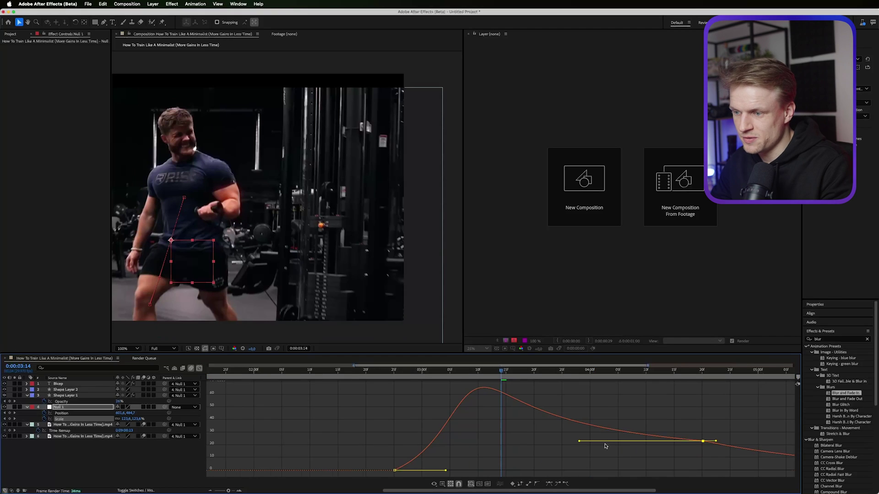
left_click_drag(603, 451, 602, 441)
left_click_drag(517, 374, 643, 402)
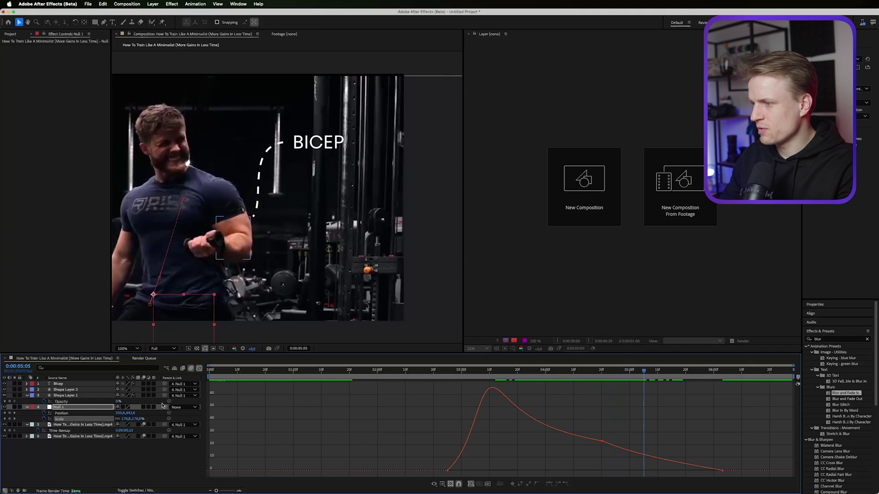
Return to the keyframe view, delete Null 1's middle Position keyframe, and scrub through the zoom to check it.
key("shift+F3")
left_click(605, 414)
key("Delete")
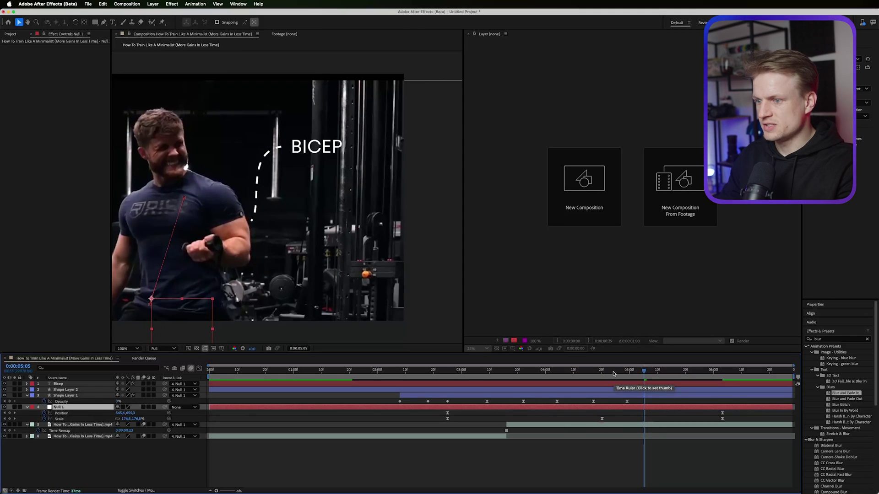
left_click_drag(612, 372, 461, 373)
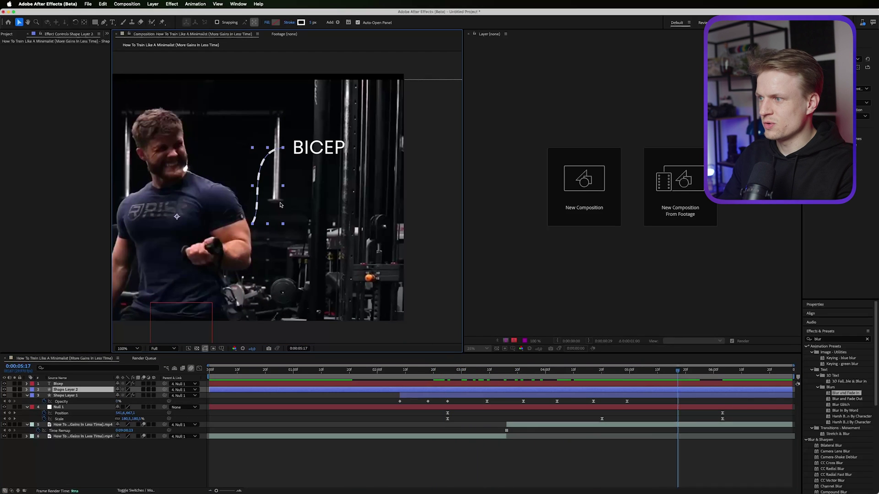
Move the dashed line's last dash Offset keyframe to about 0:00:06:03 and preview the animation.
key("u")
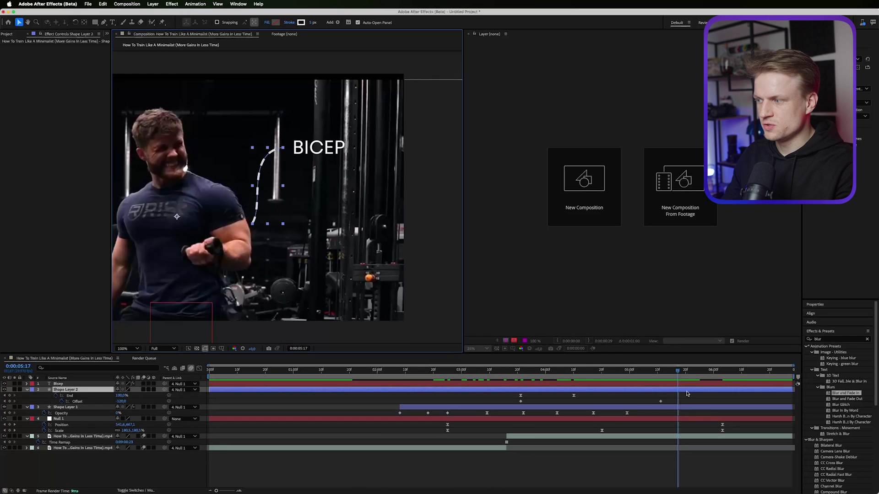
left_click_drag(660, 403, 722, 402)
left_click(510, 366)
key("space")
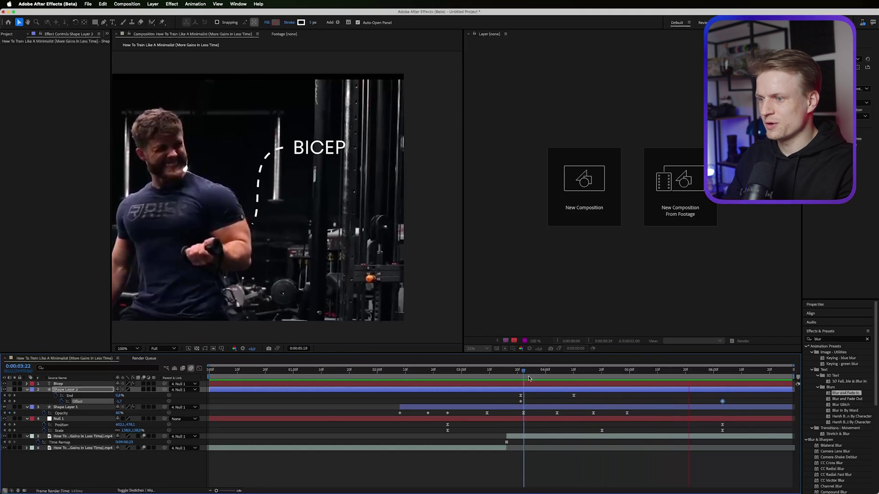